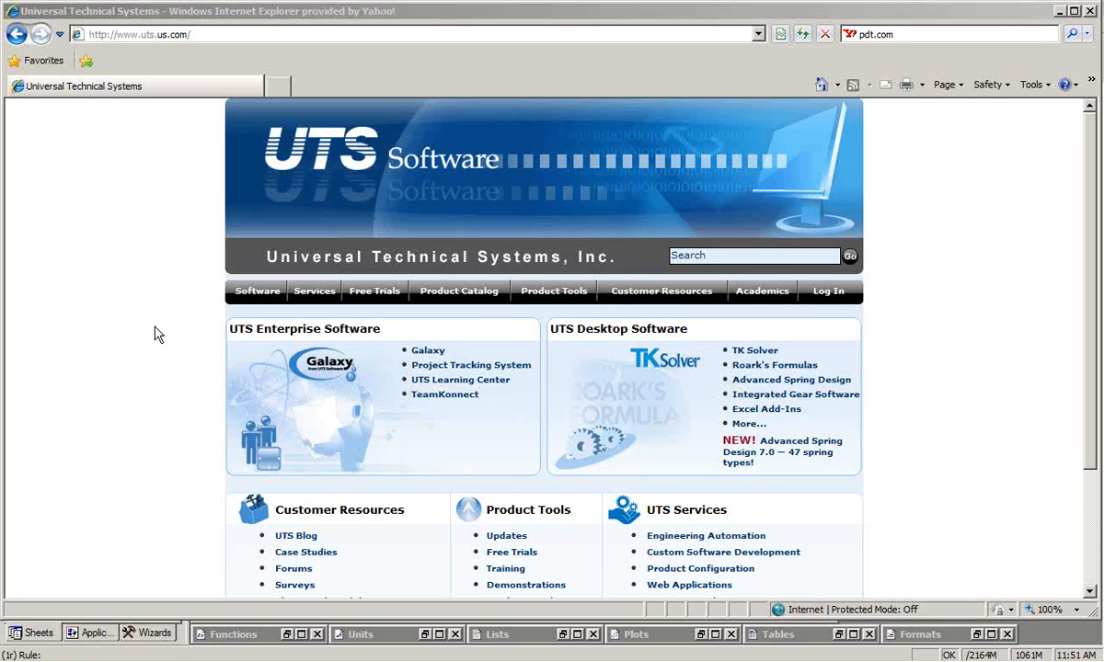
- Switch to TK Solver and open the $DENSITY function from the Fluid Properties group of the Function Wizard
left_click(502, 653)
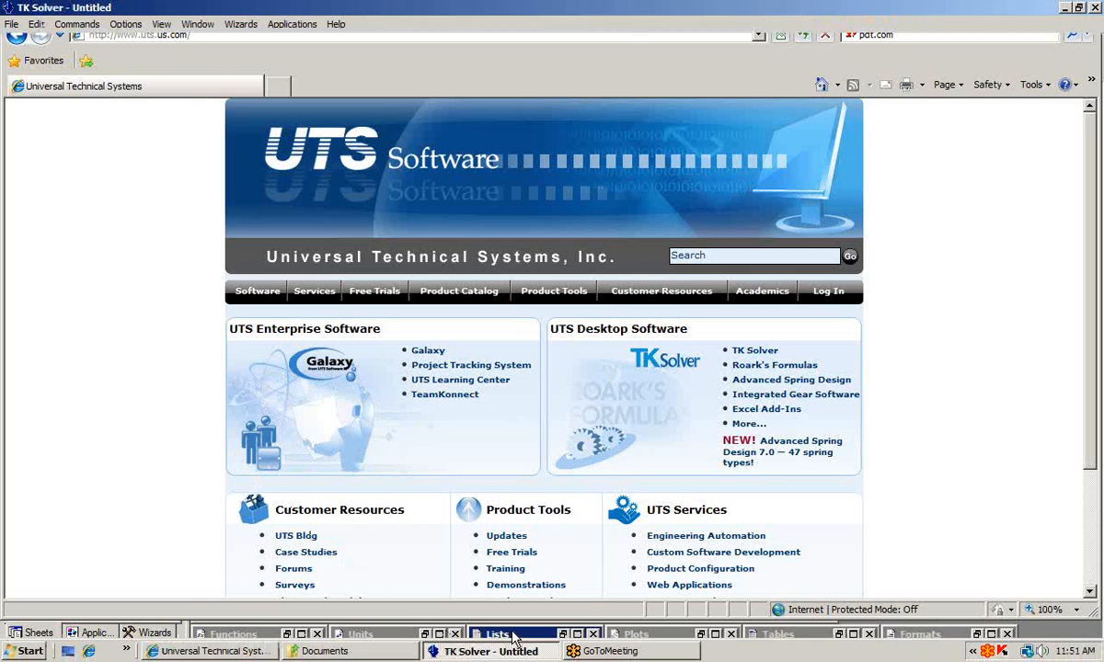
left_click(501, 634)
left_click(468, 251)
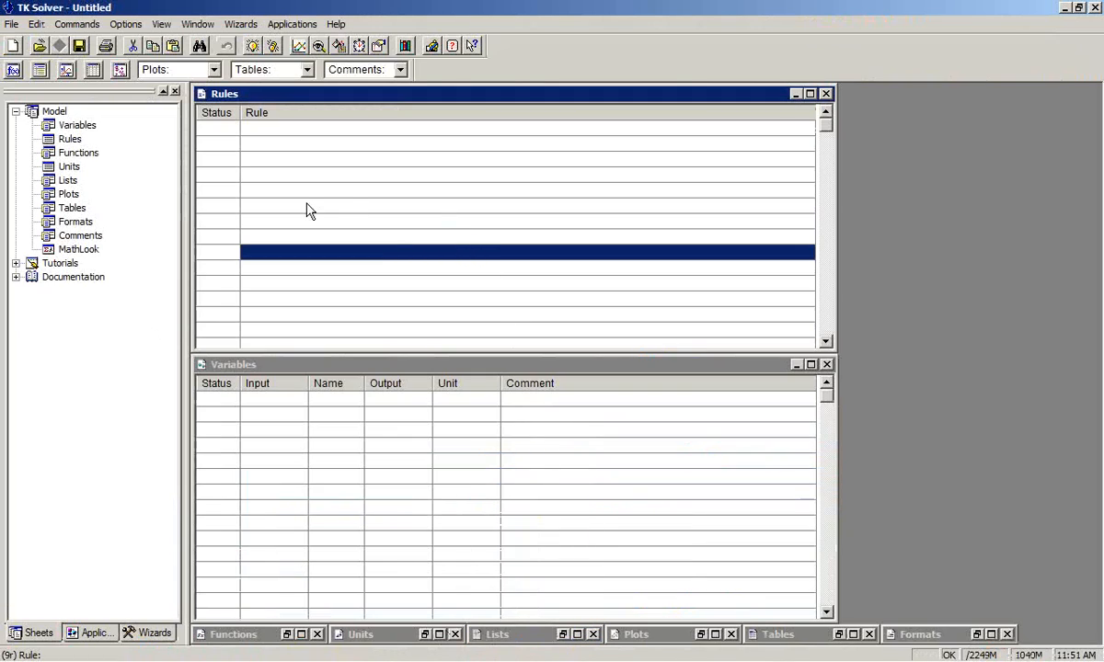
left_click(151, 633)
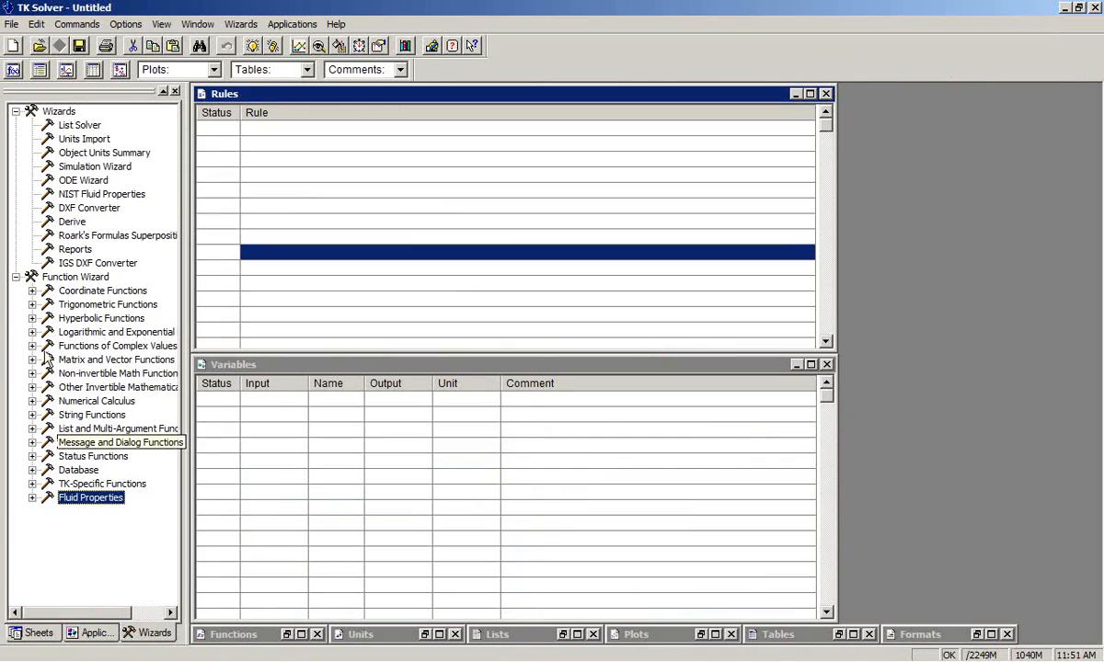
left_click(32, 498)
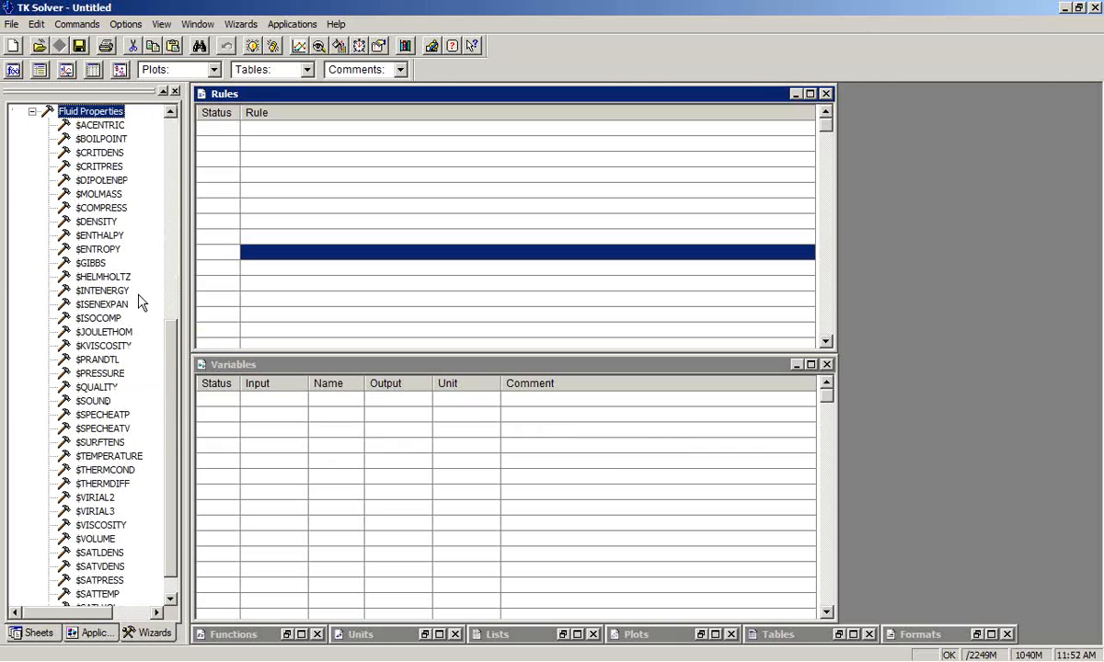
double_click(92, 223)
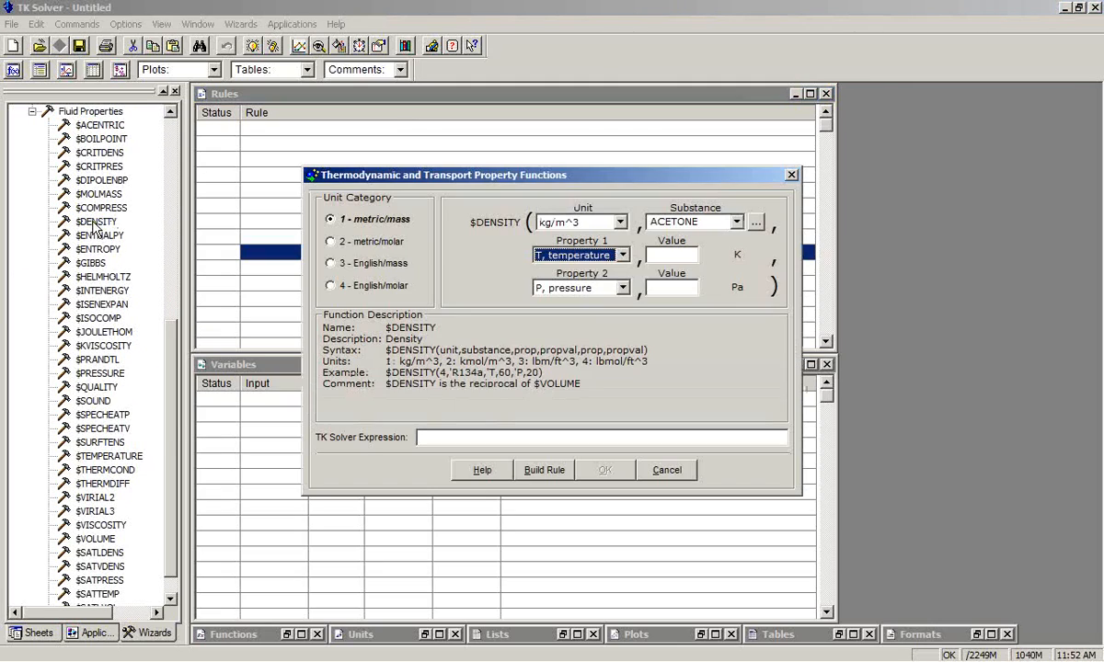
- Start defining a new mixture as the substance, with BUTANE as the first component and A as its fraction
left_click(755, 224)
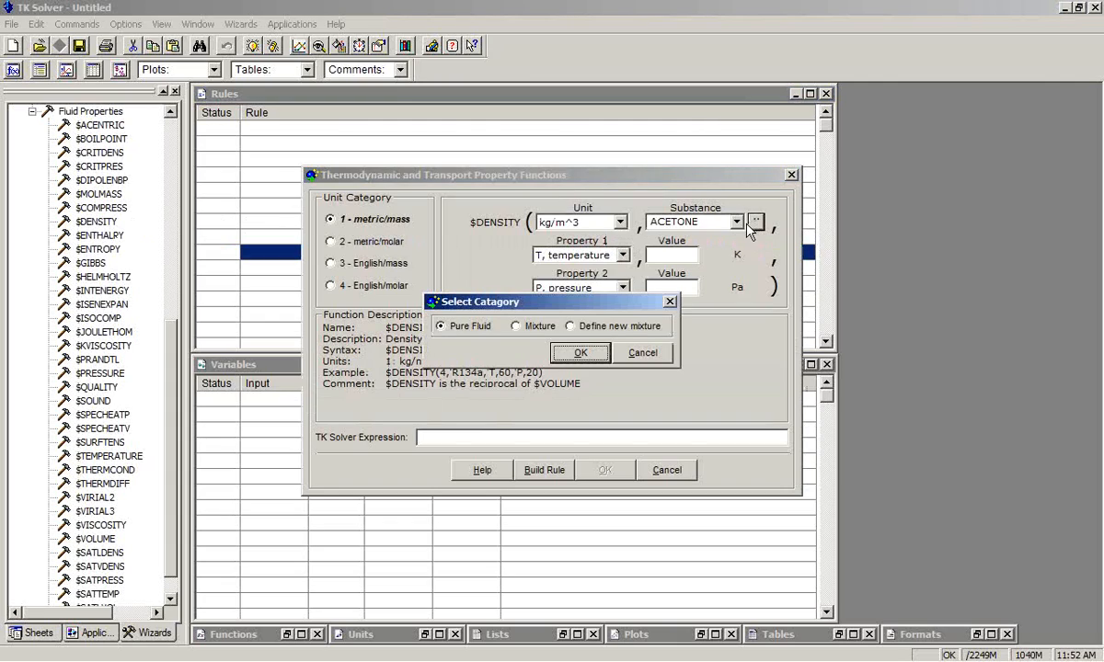
left_click(568, 327)
left_click(468, 375)
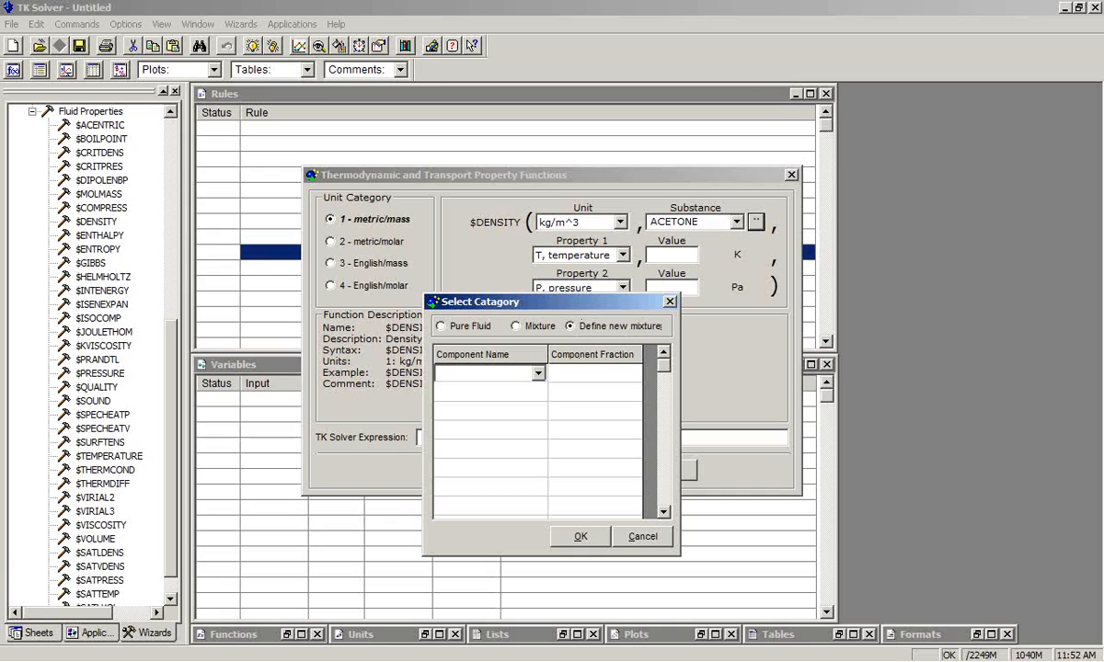
left_click(538, 373)
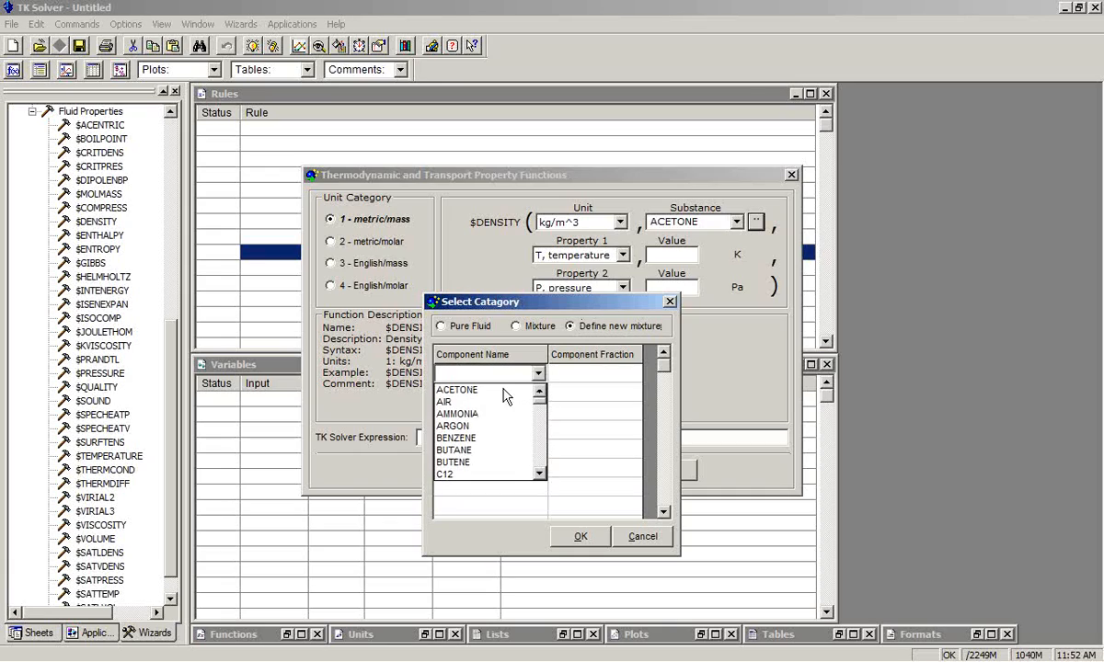
left_click(461, 451)
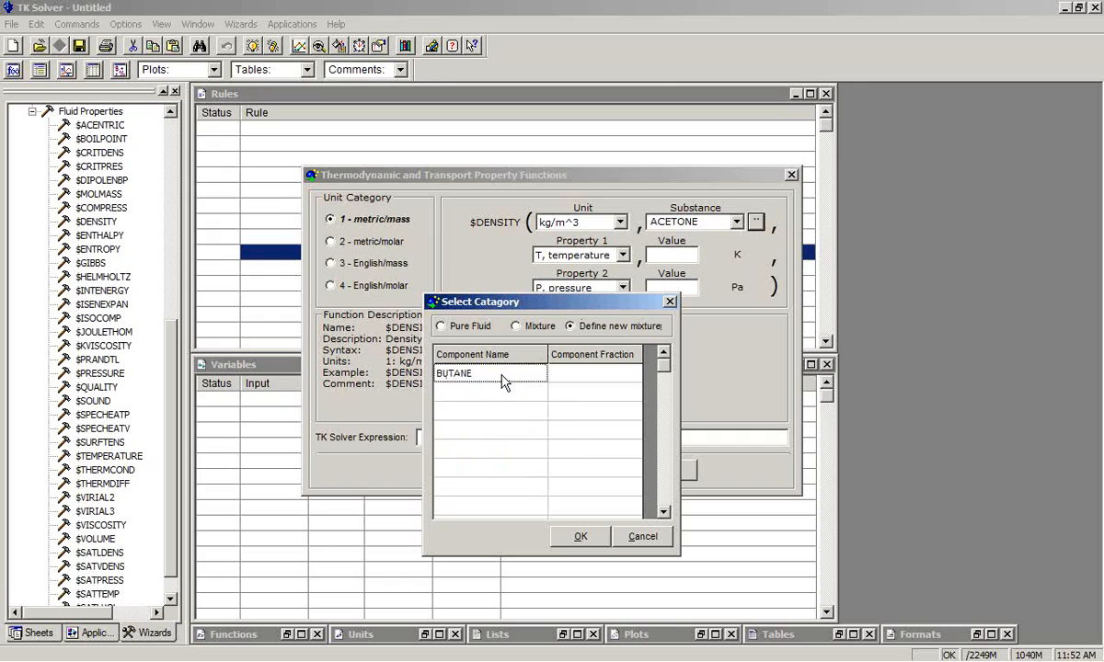
left_click(581, 375)
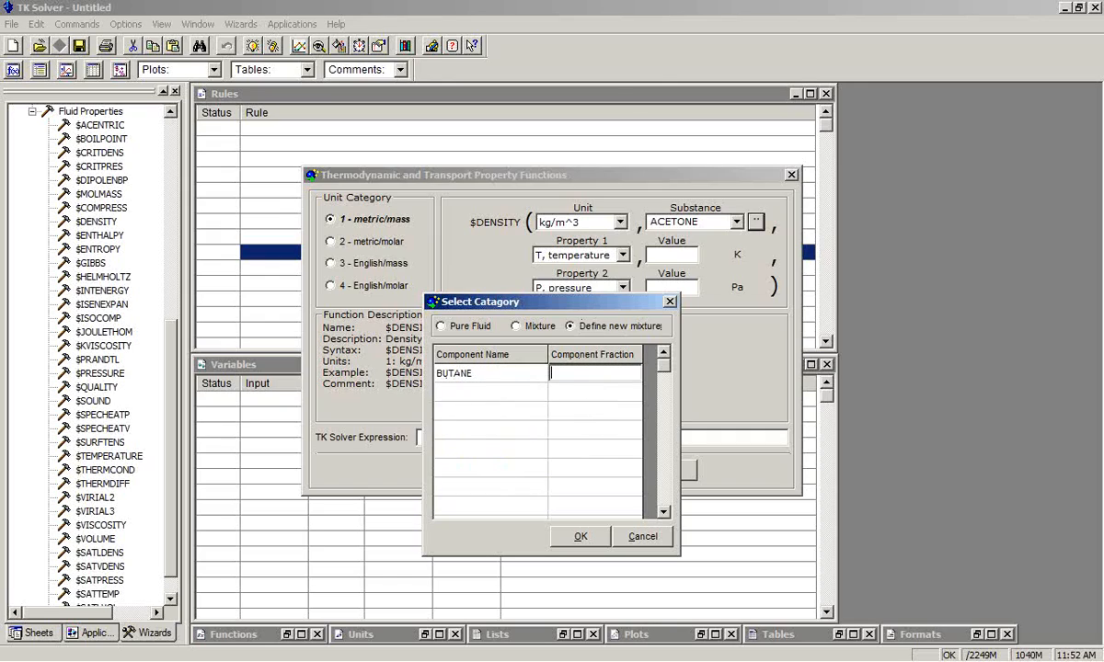
type("A")
- Add PROPANE as the second component with fraction B and accept the mixture definition
left_click(455, 393)
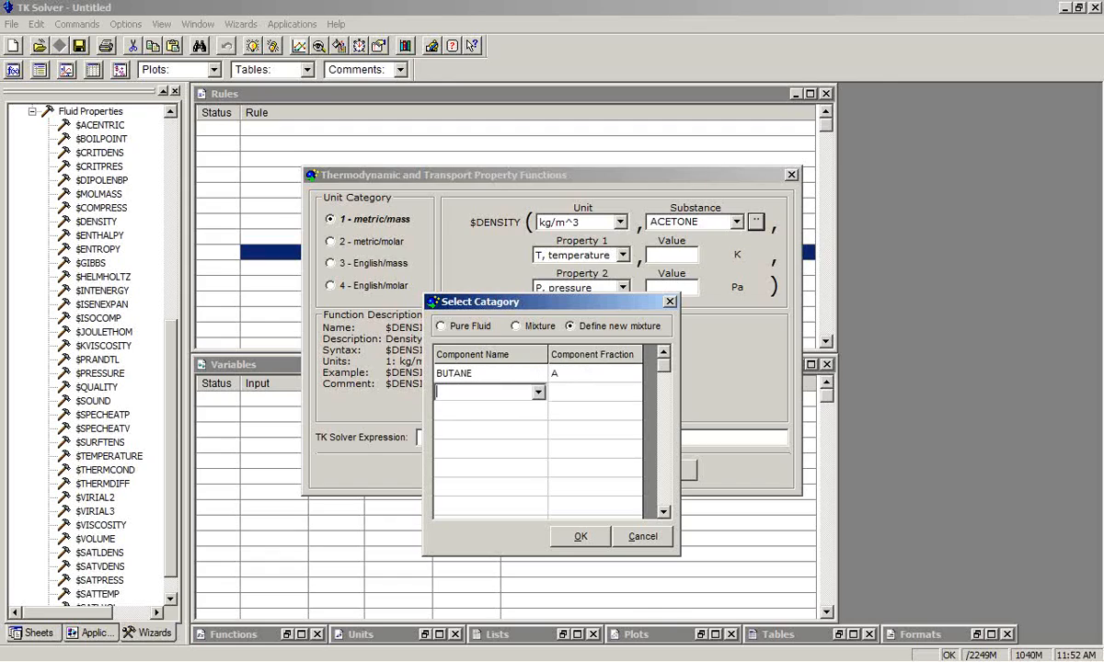
left_click(539, 394)
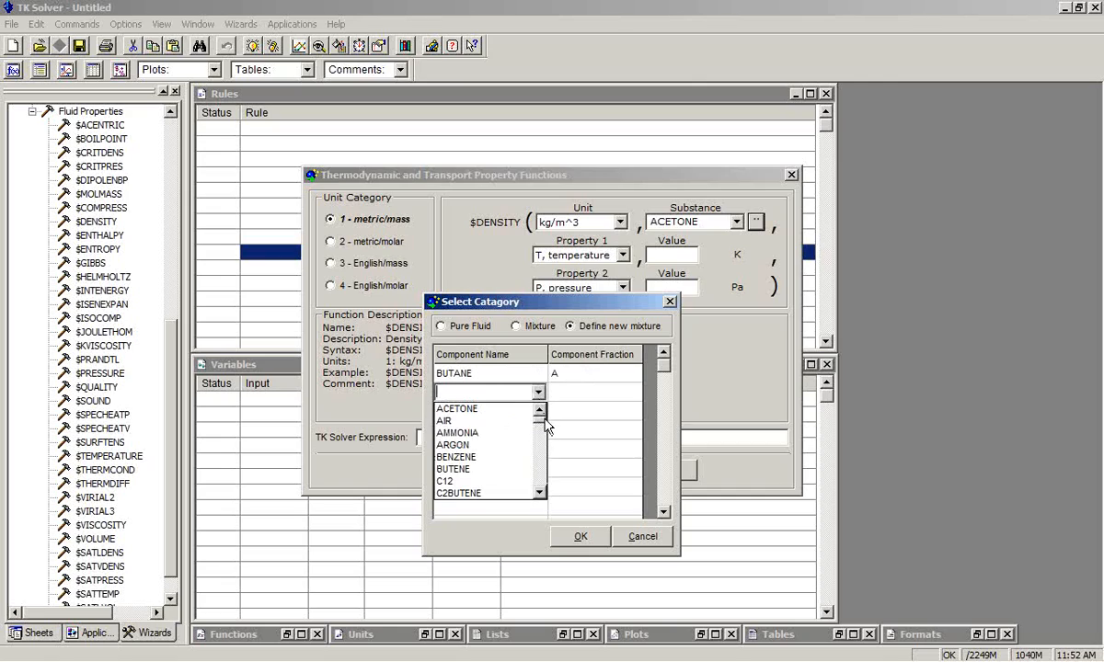
left_click_drag(541, 419, 543, 464)
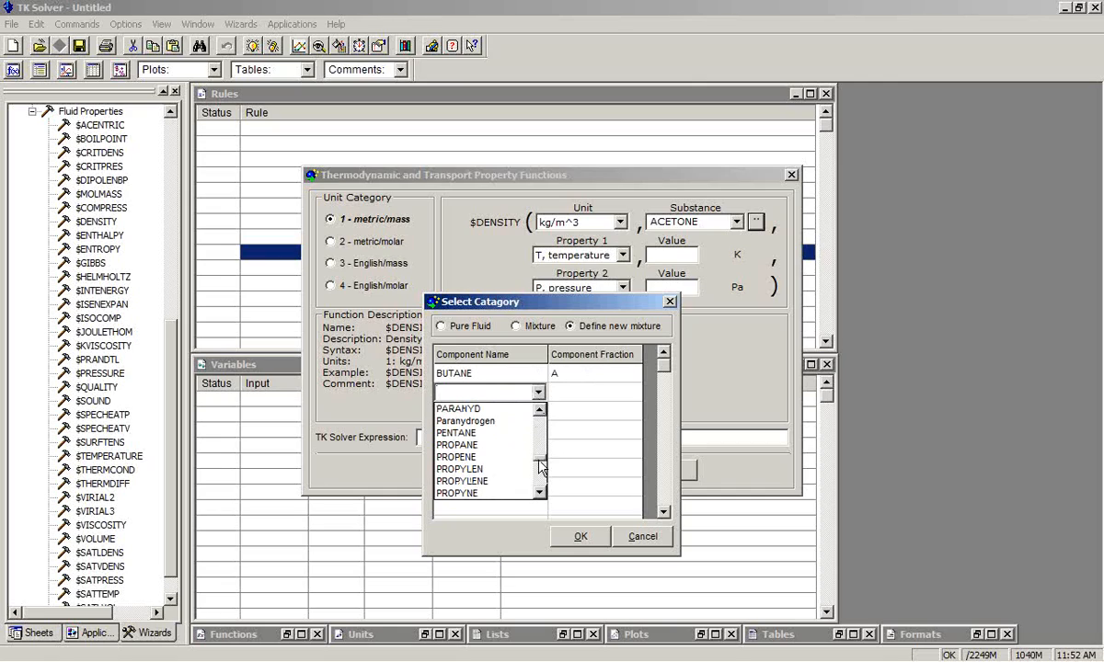
left_click(472, 447)
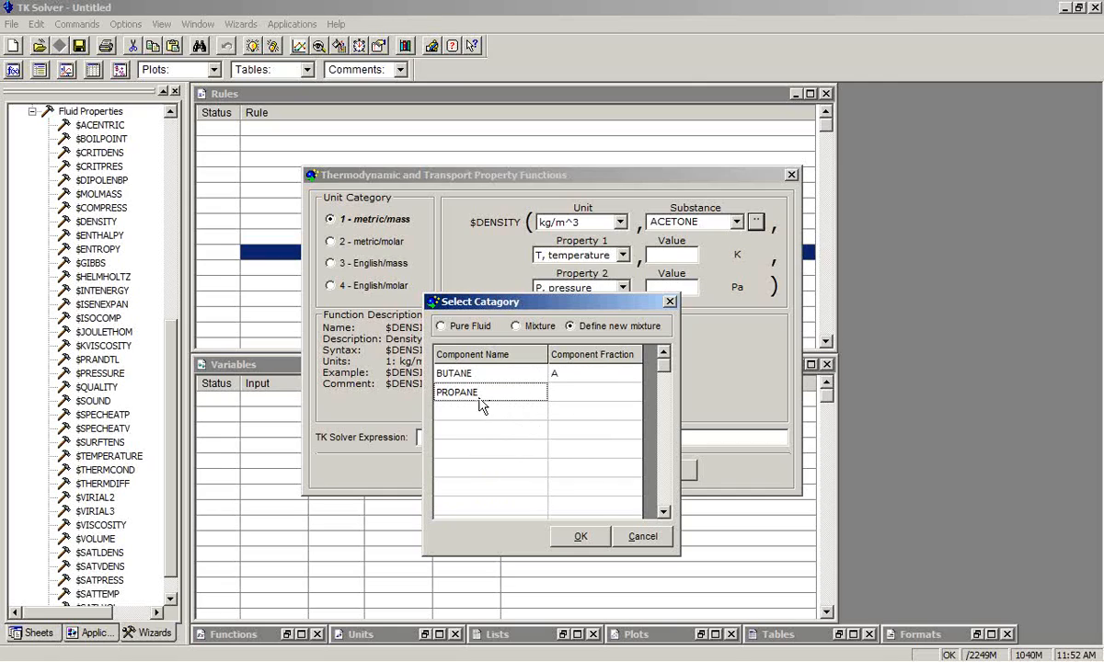
left_click(562, 392)
type("B")
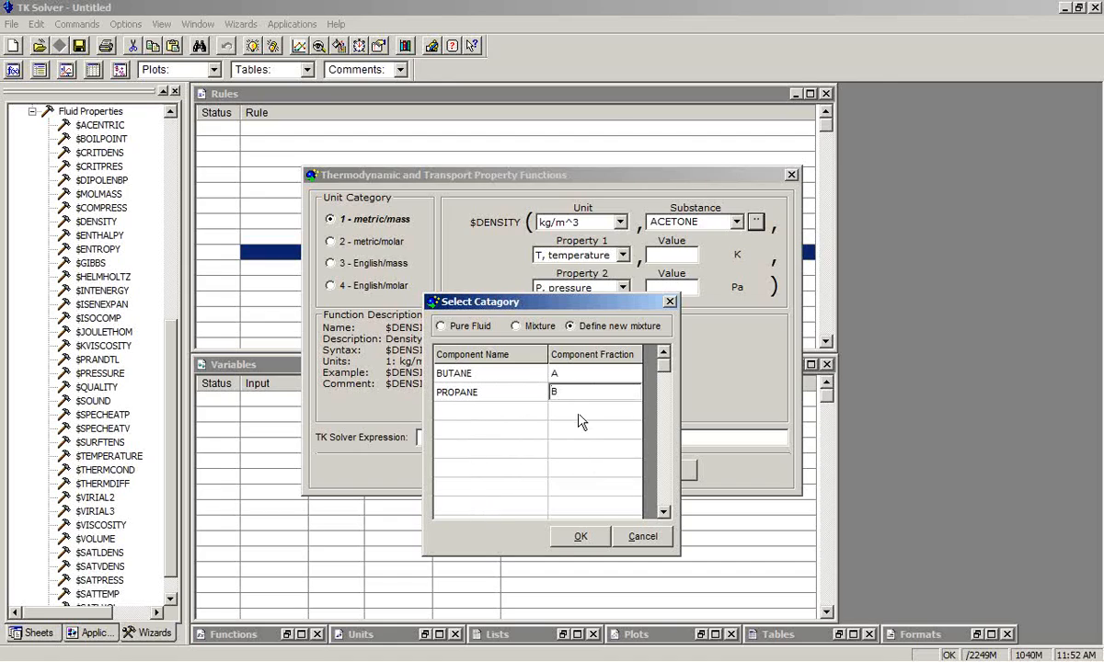
left_click(579, 536)
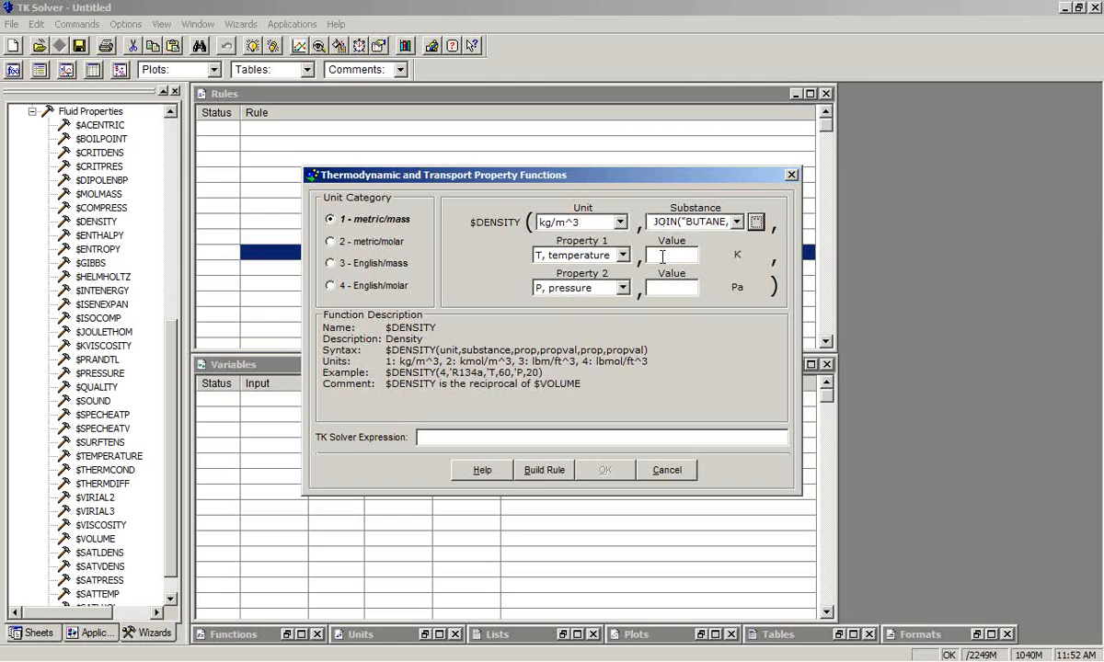
- Set the temperature value to T and the pressure value to P, then build the density expression and insert it as a rule
left_click(661, 258)
type("T")
left_click(659, 287)
type("P")
left_click(545, 470)
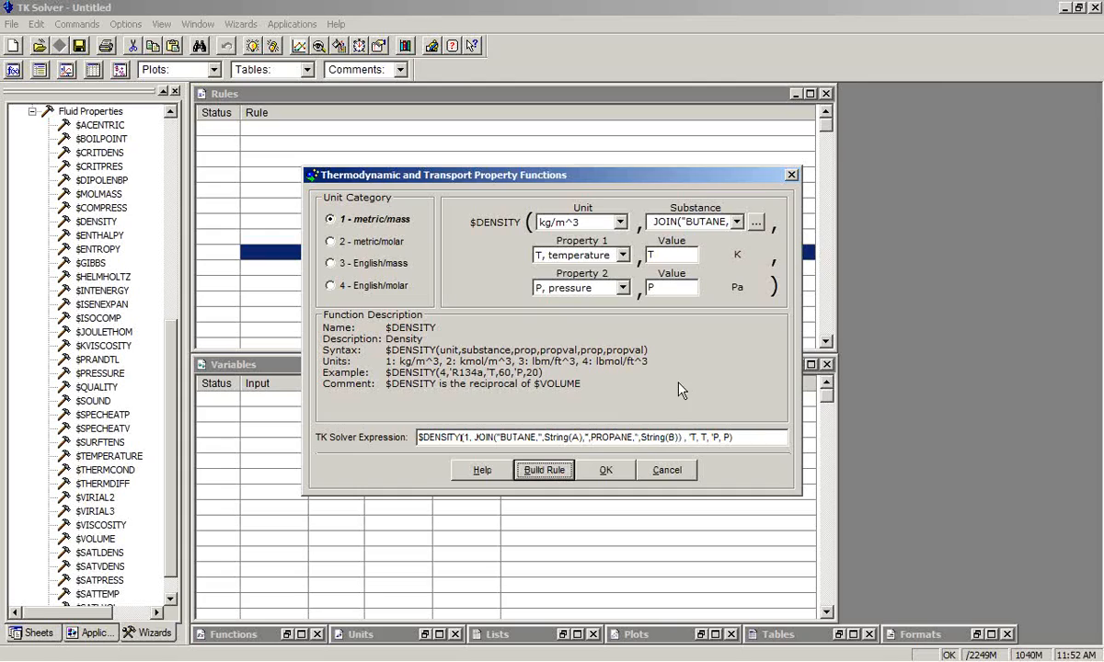
left_click(609, 470)
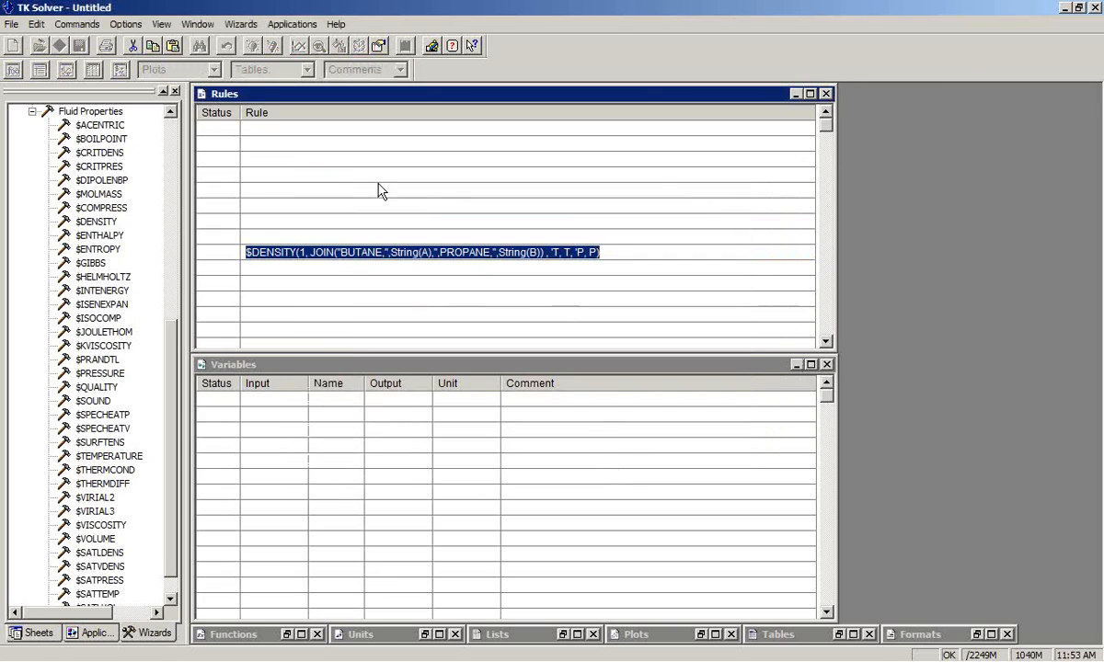
- Complete the density rule with "= rho" and add the rule "A+B = 1" below it
left_click(636, 251)
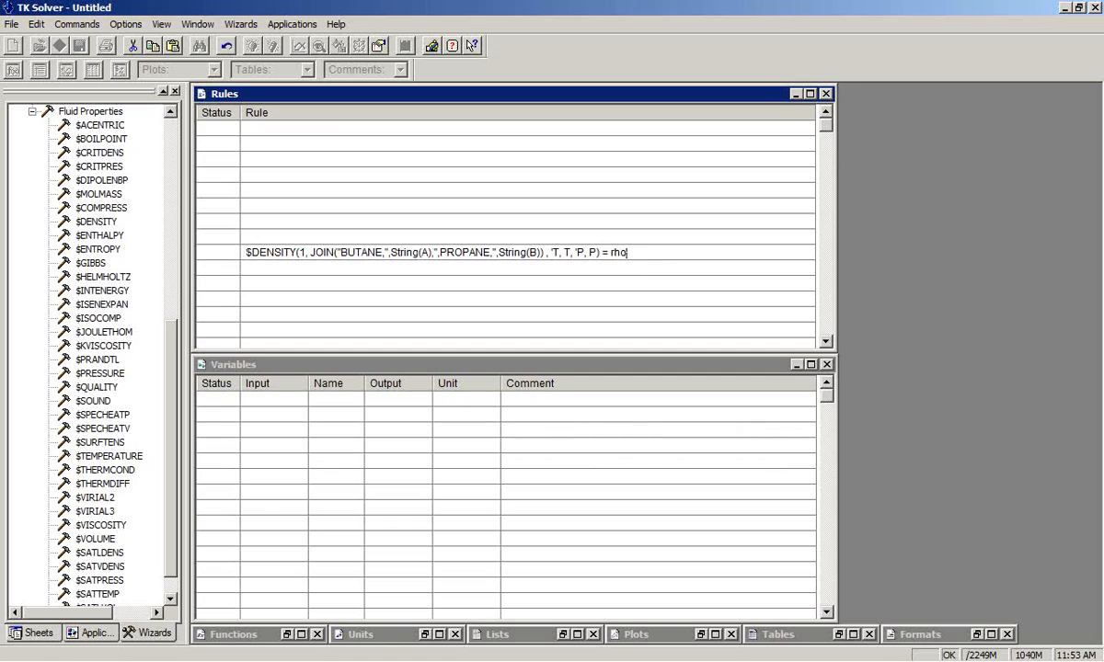
key("Return")
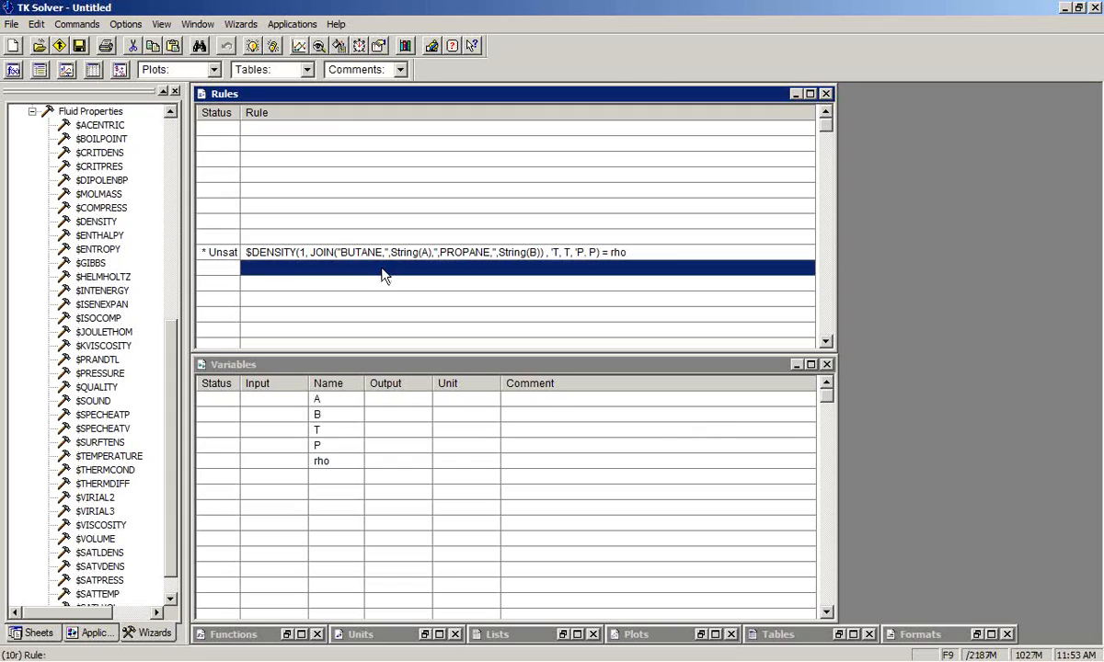
type("A+B")
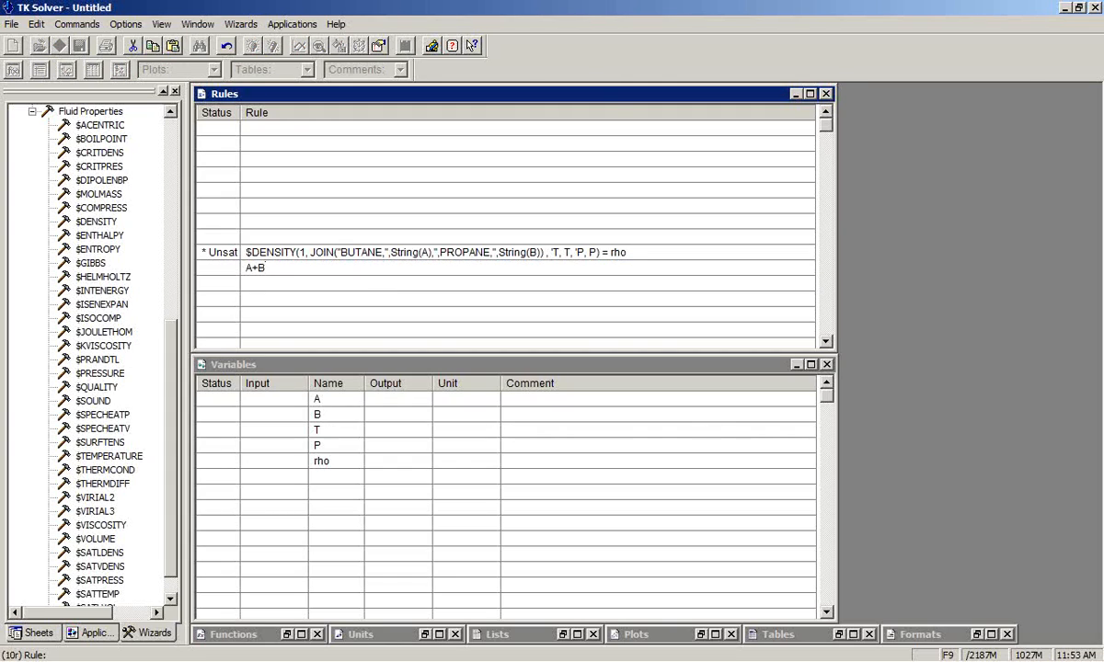
type(" = 1")
key("Return")
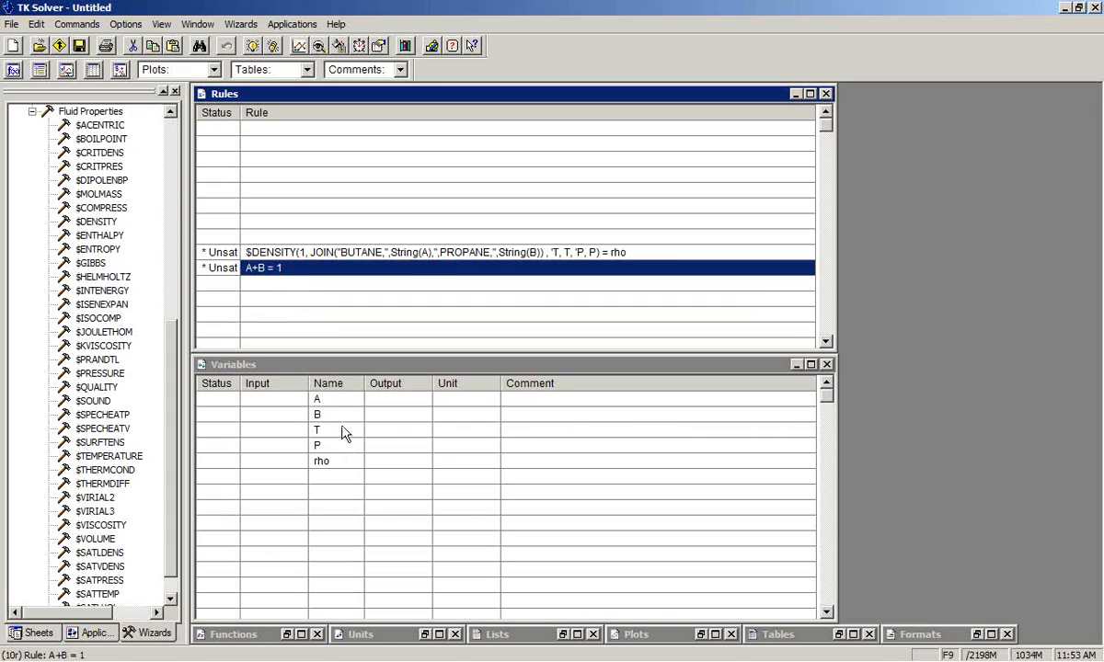
- Enter the inputs A = .35, T = 400 and P = 105000, and solve the model
left_click(278, 401)
type(".35")
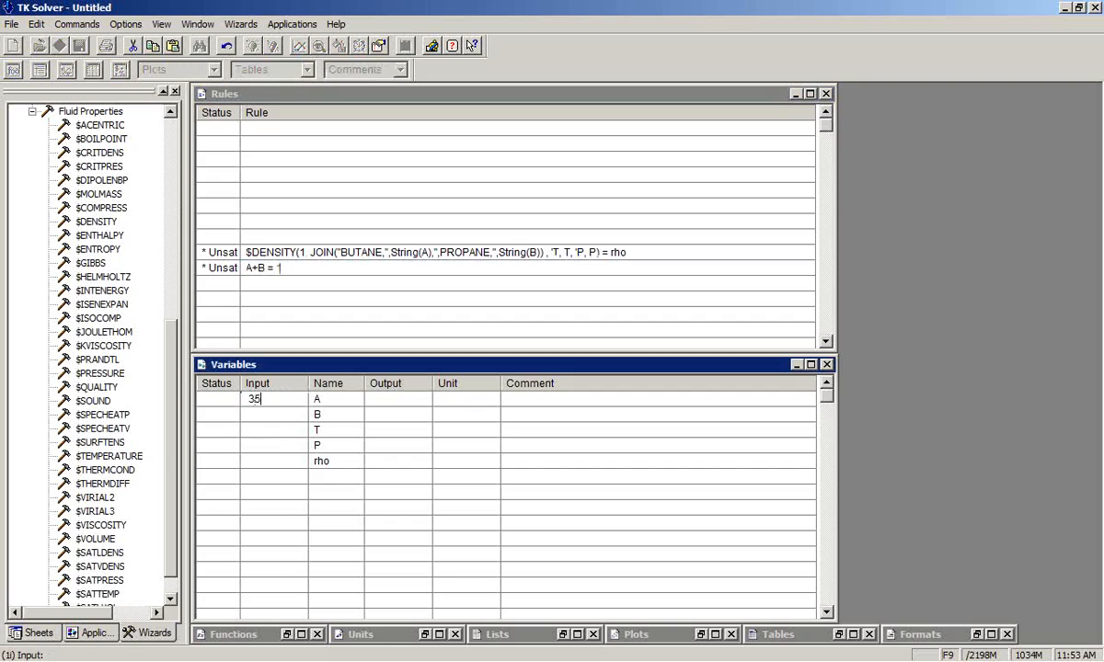
key("Return")
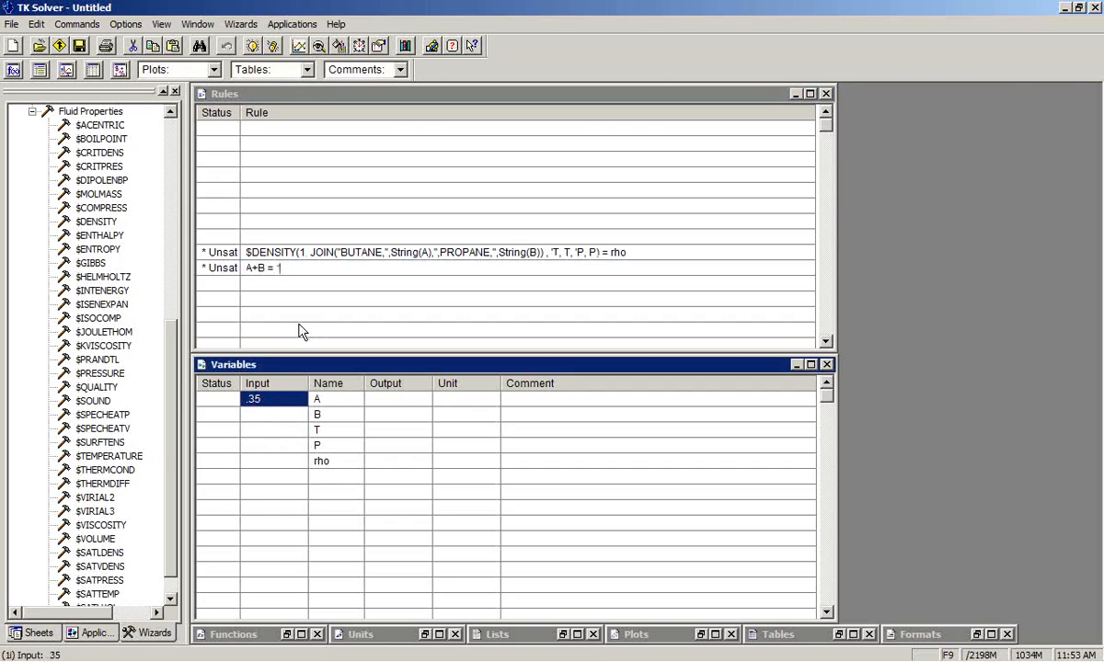
left_click(269, 435)
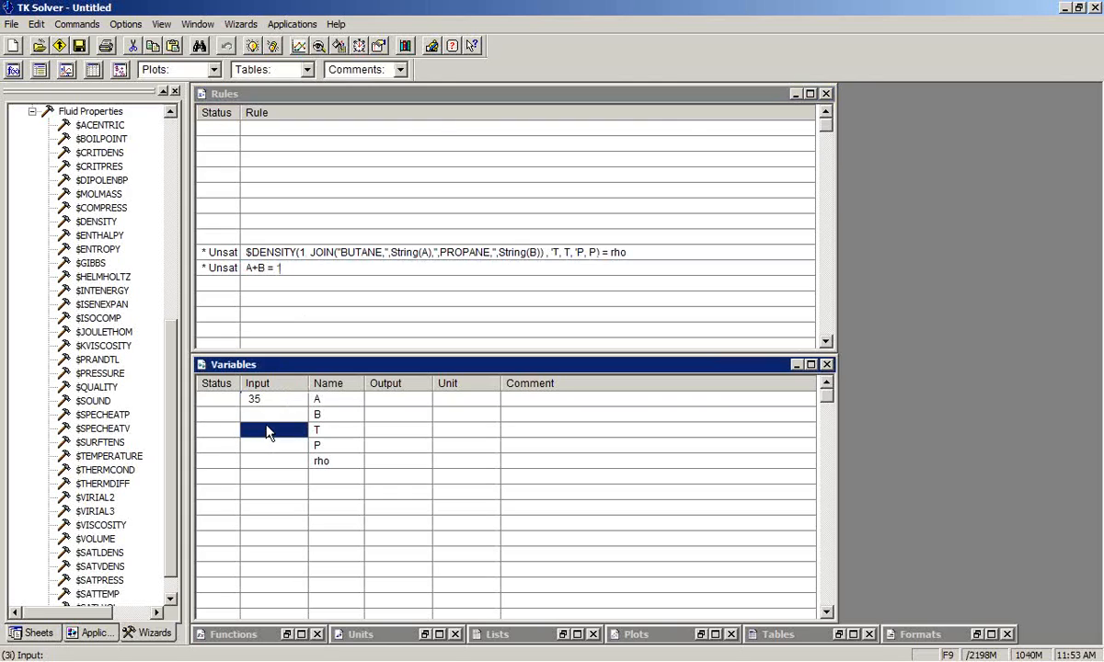
type("400")
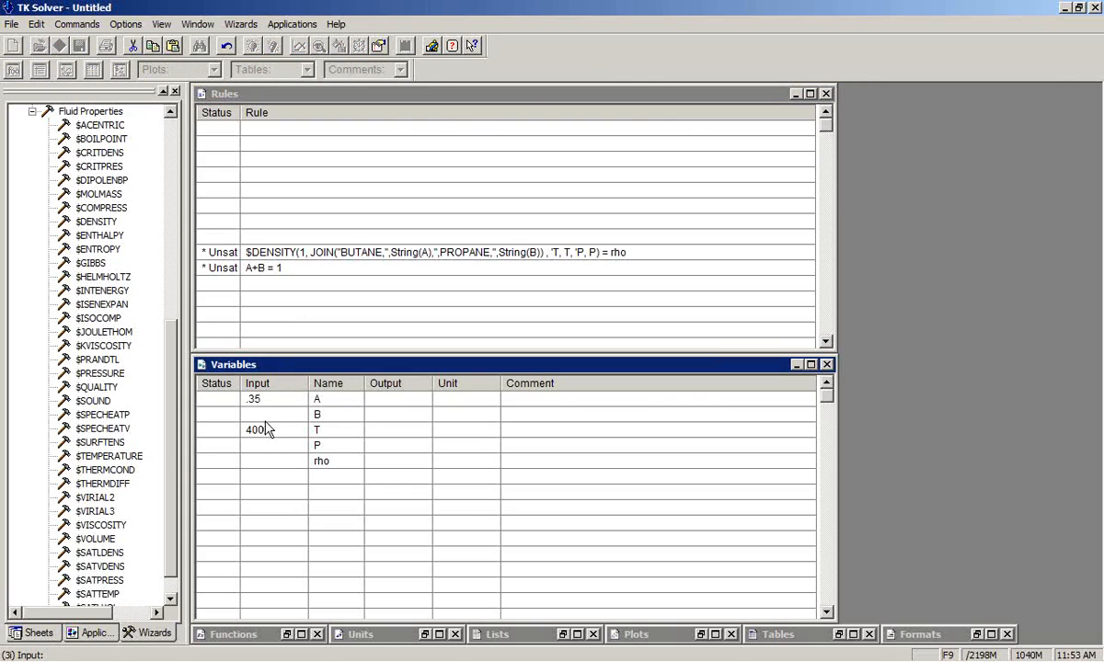
left_click(275, 448)
type("105000")
key("Return")
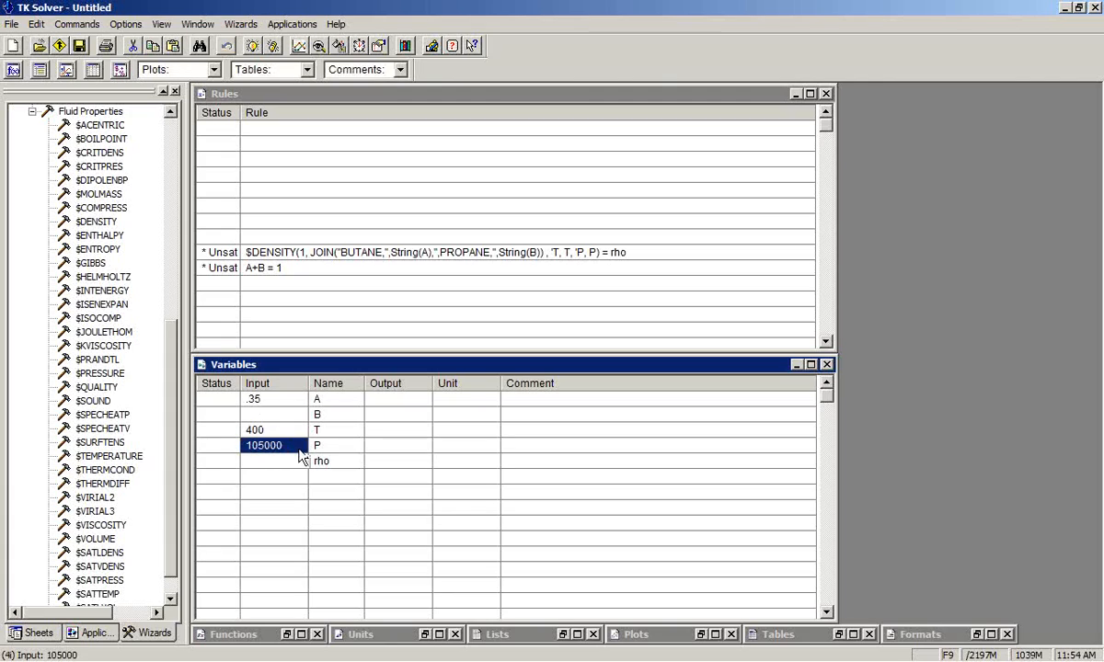
left_click(250, 46)
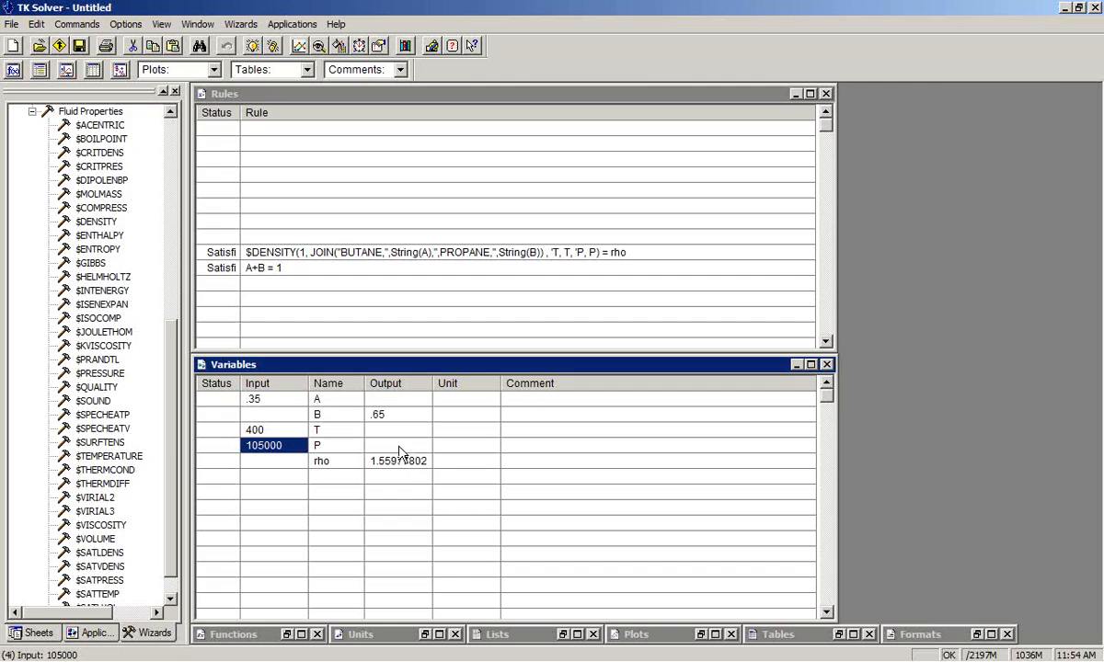
- Set the input value of rho to 1.525
left_click(291, 462)
type("1.525")
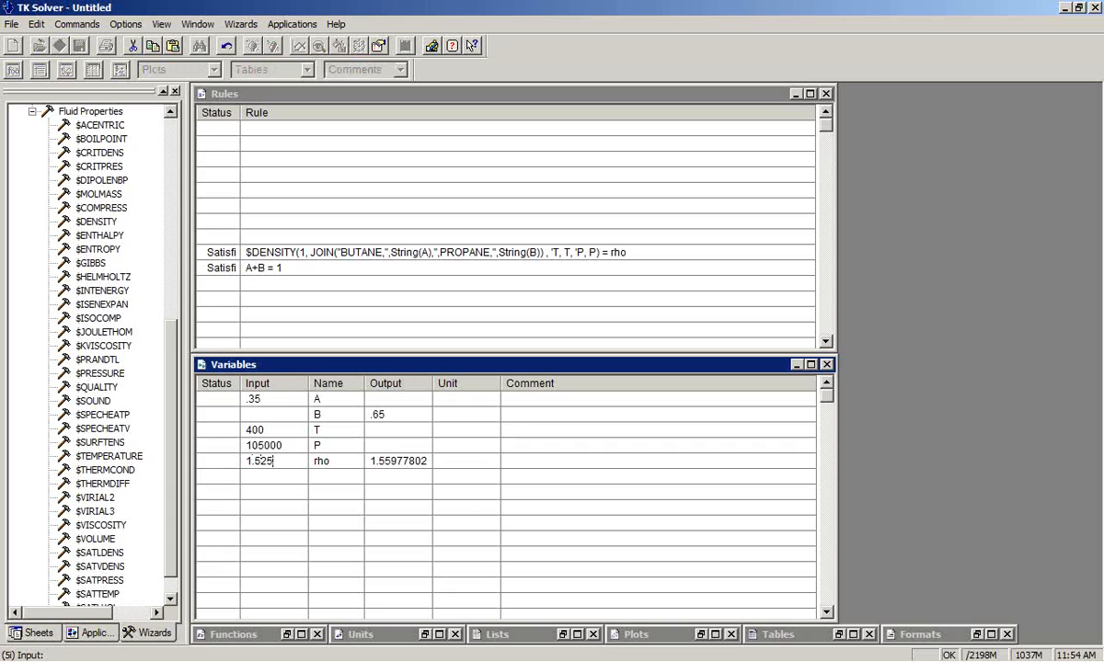
key("Return")
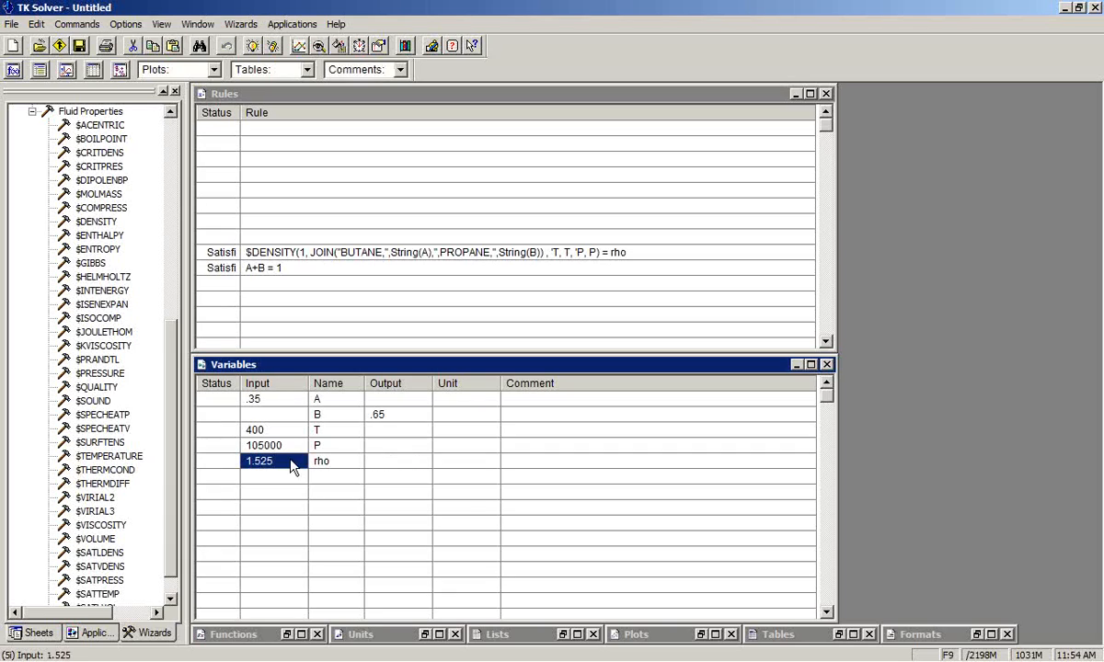
- Change the status of variable A so it is no longer a fixed input, and solve for the mixture fractions
left_click(221, 407)
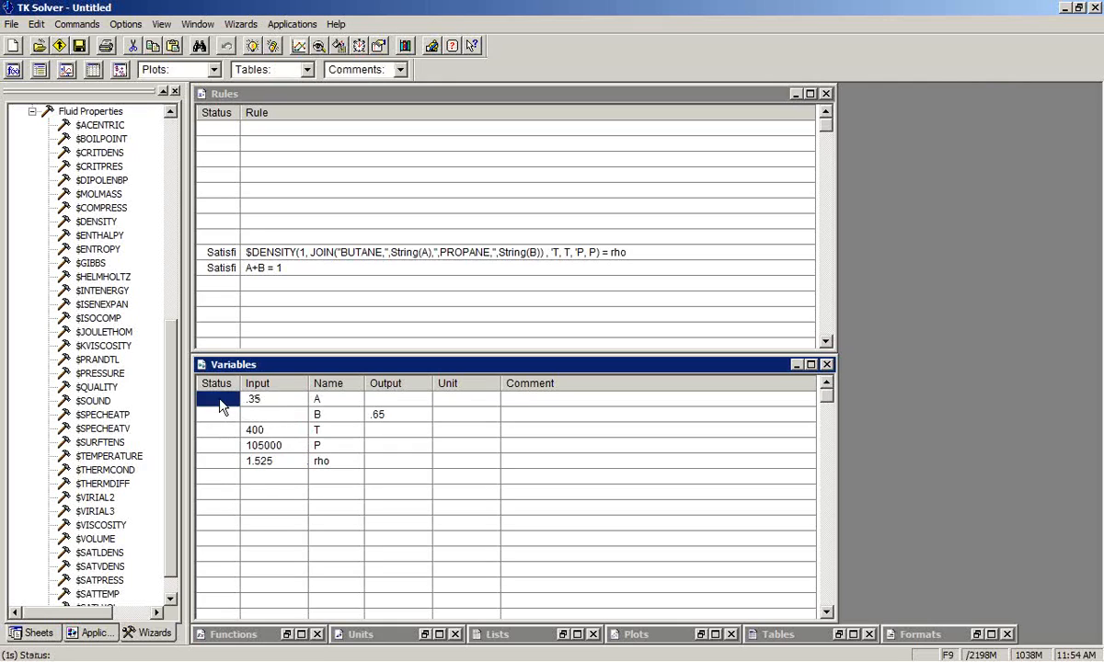
left_click(220, 406)
left_click(212, 427)
left_click(252, 46)
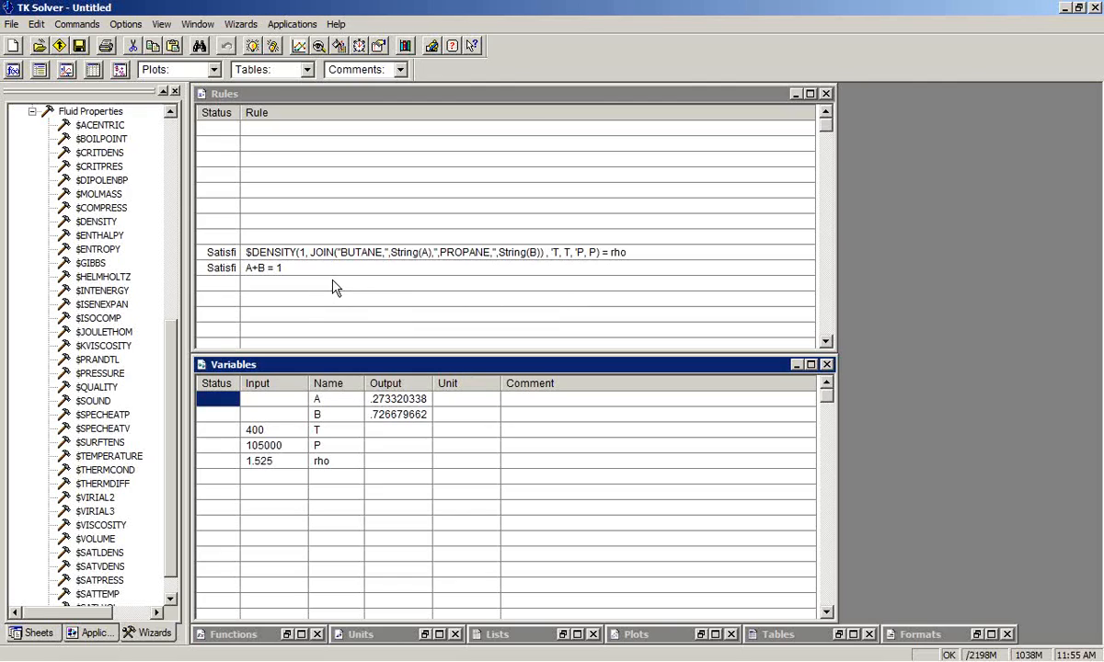
- Show the model sheets in the navigation tree and launch the NIST Fluid Properties wizard
left_click(35, 632)
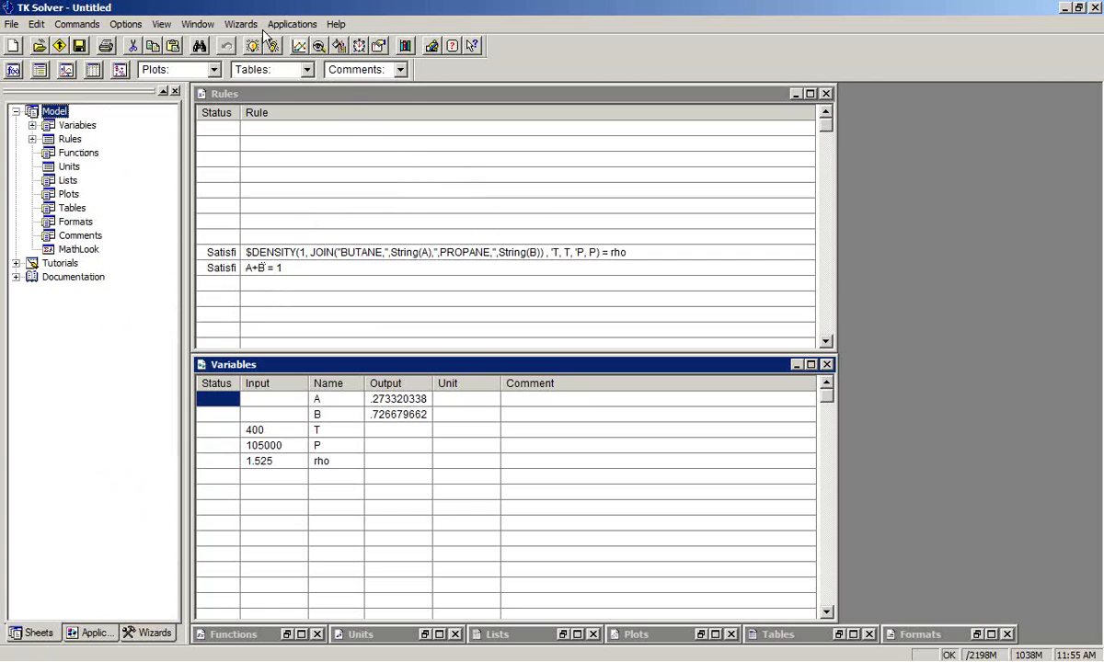
left_click(238, 26)
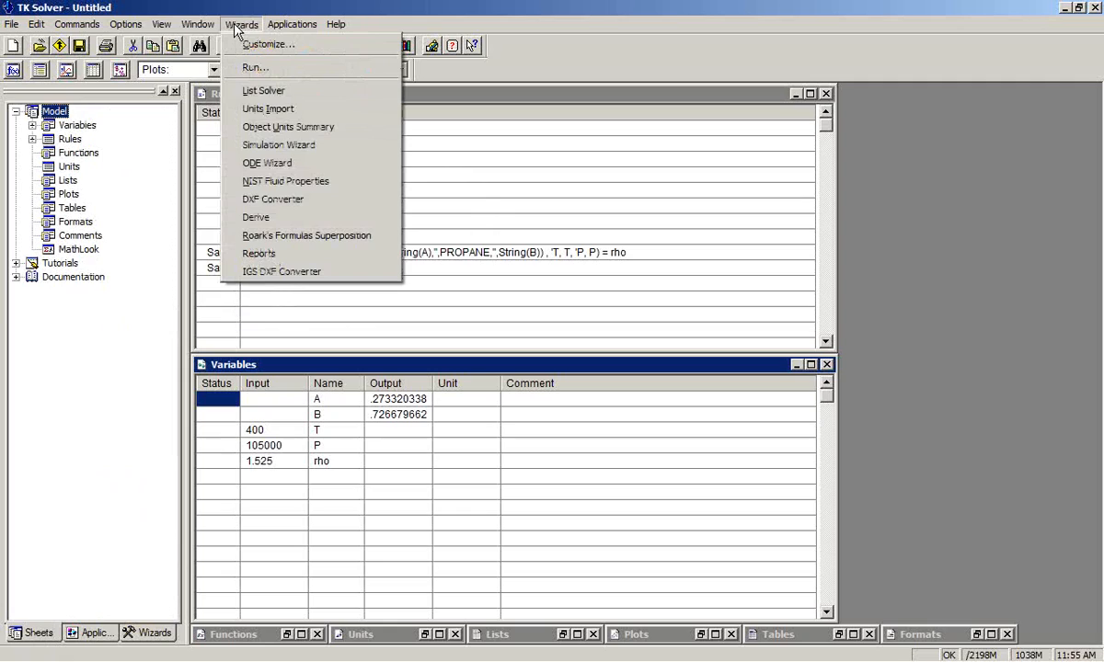
left_click(250, 182)
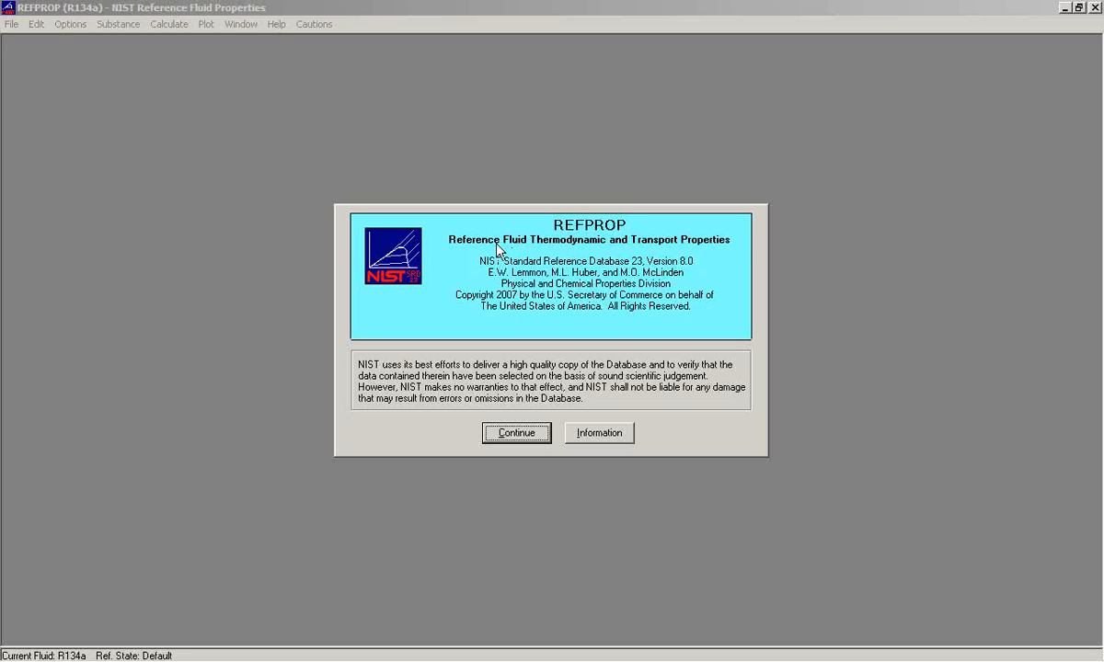
- Dismiss the startup notices, then review which thermodynamic properties are selected for display and accept the selection
left_click(513, 431)
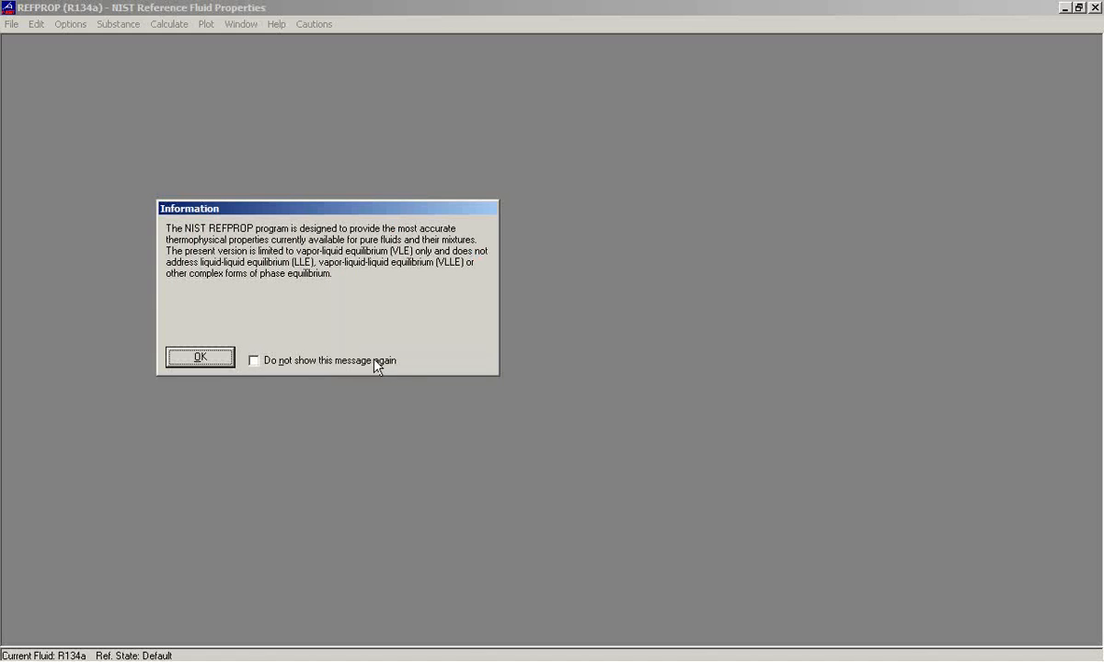
left_click(198, 358)
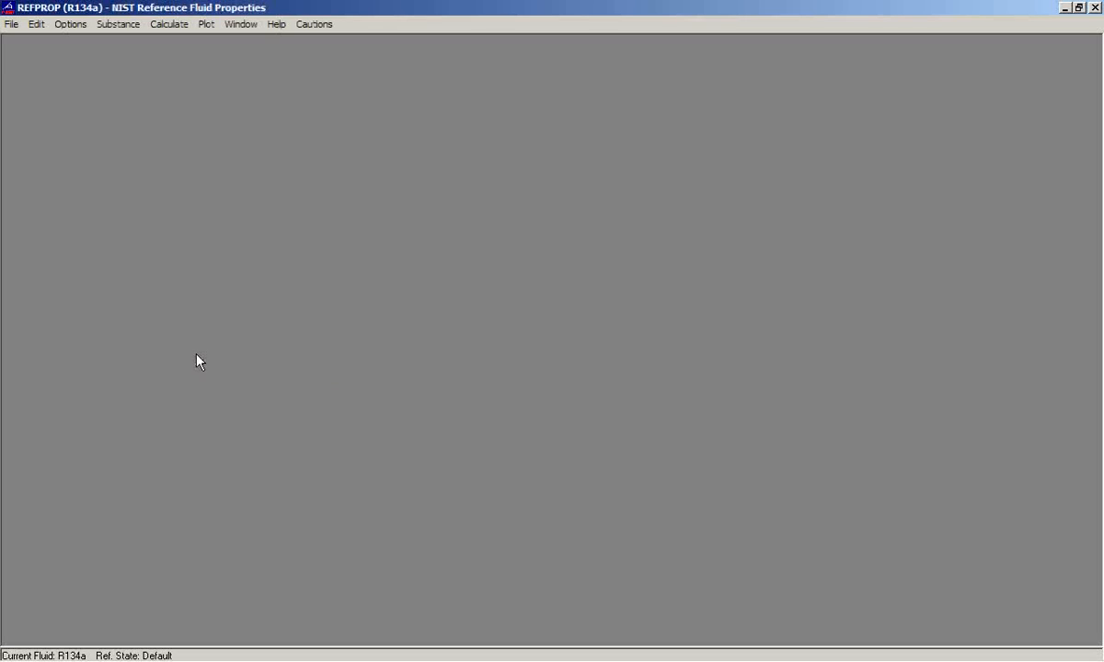
left_click(64, 25)
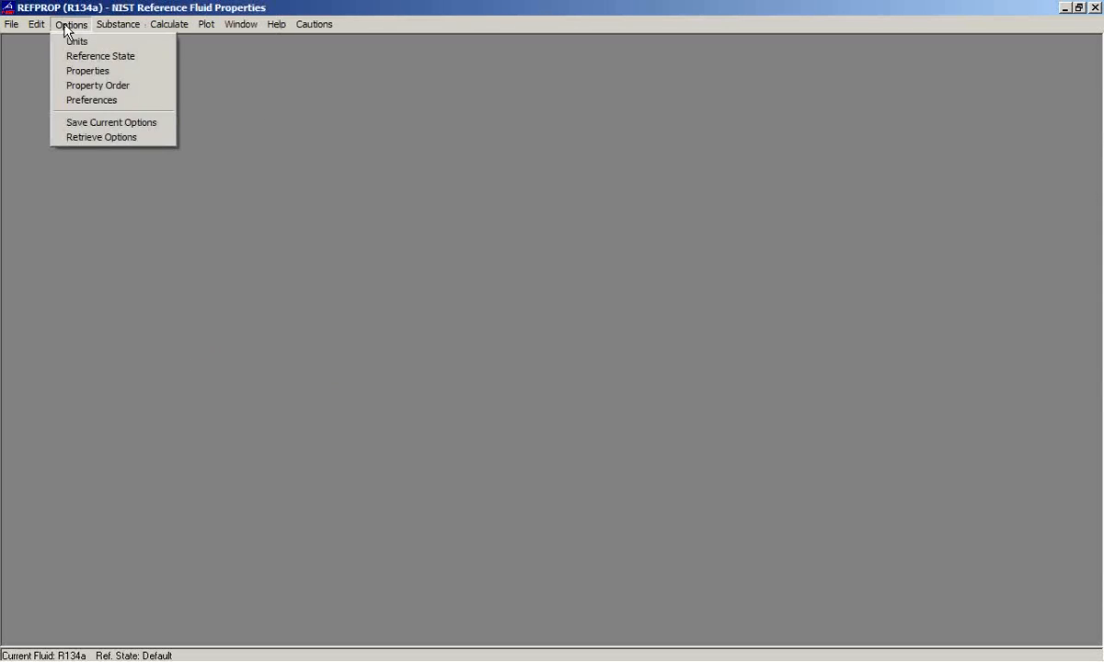
left_click(89, 77)
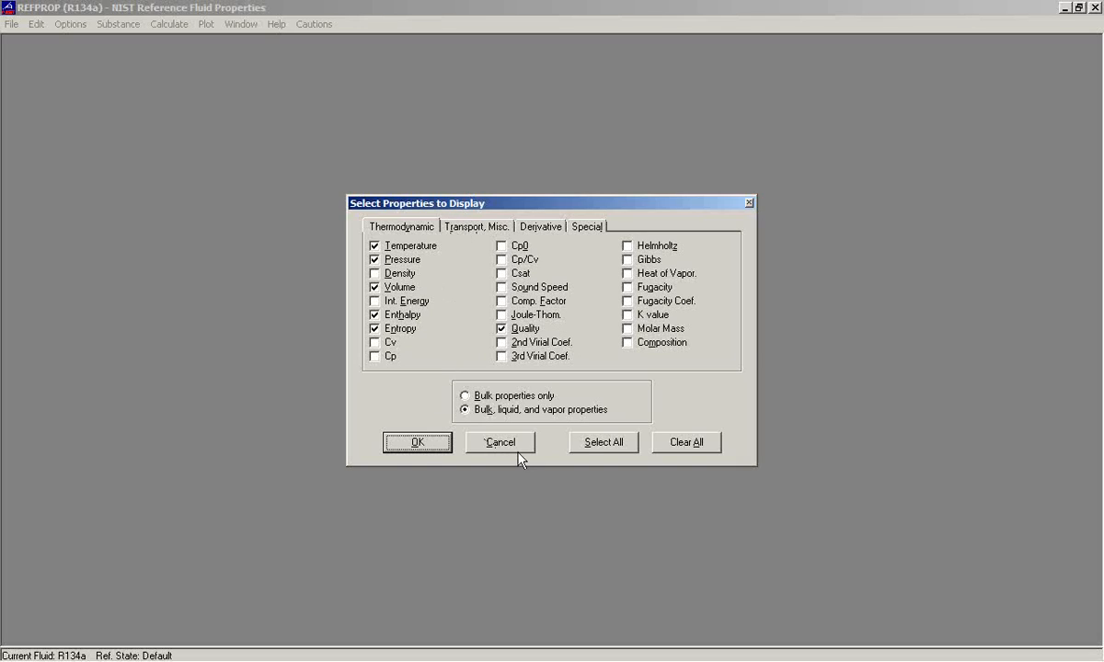
left_click(415, 445)
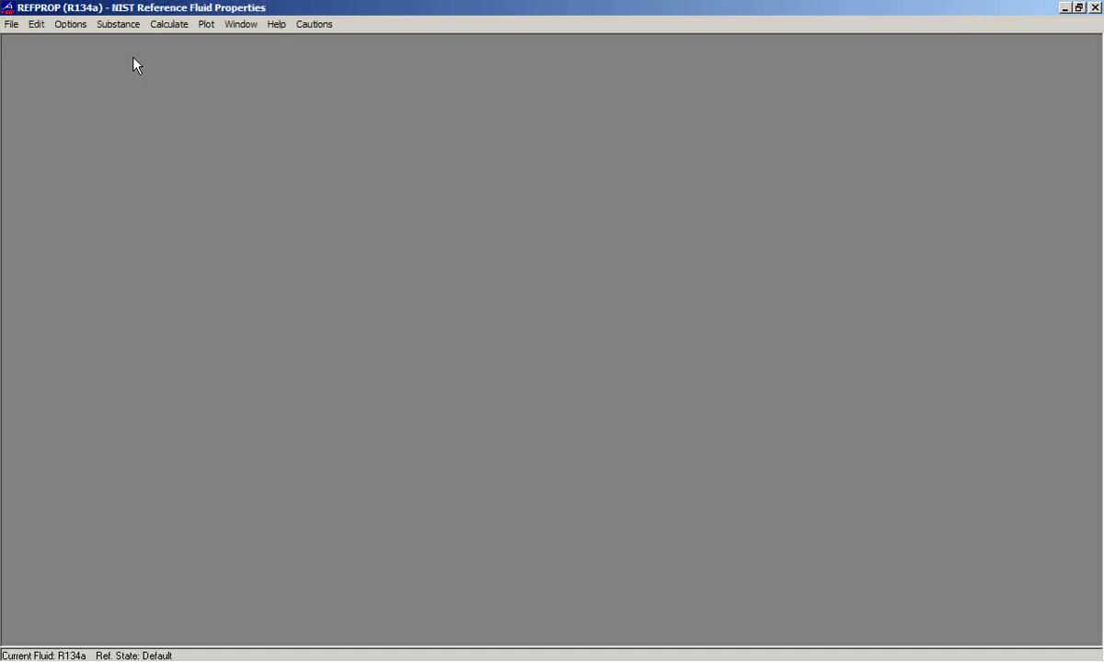
- Set benzene as the current pure fluid
left_click(114, 24)
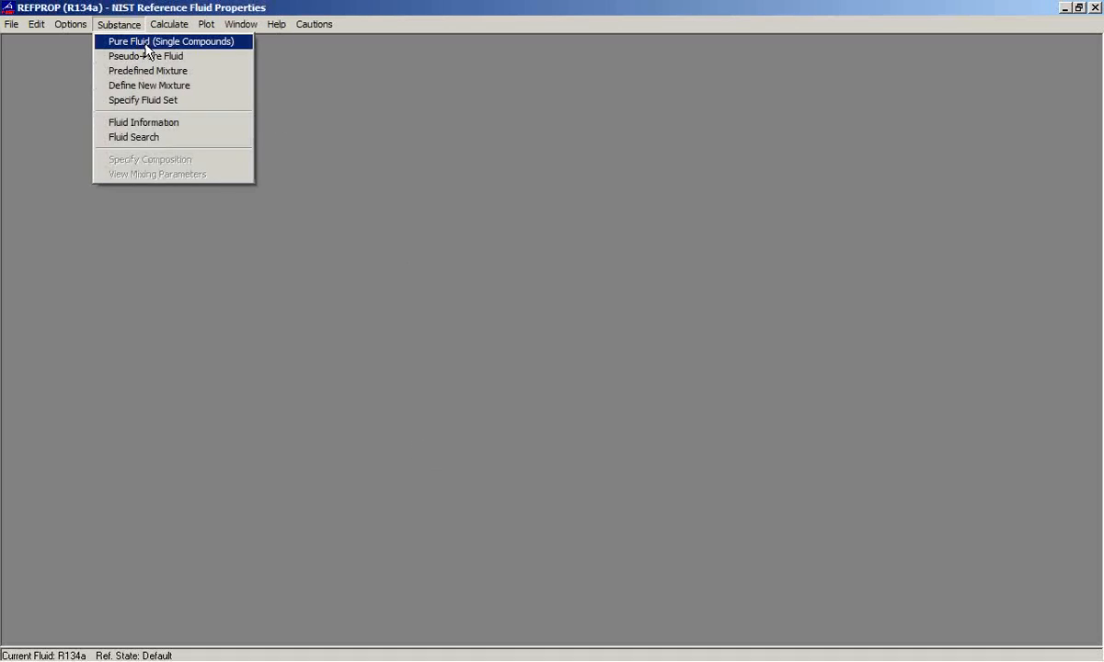
left_click(139, 43)
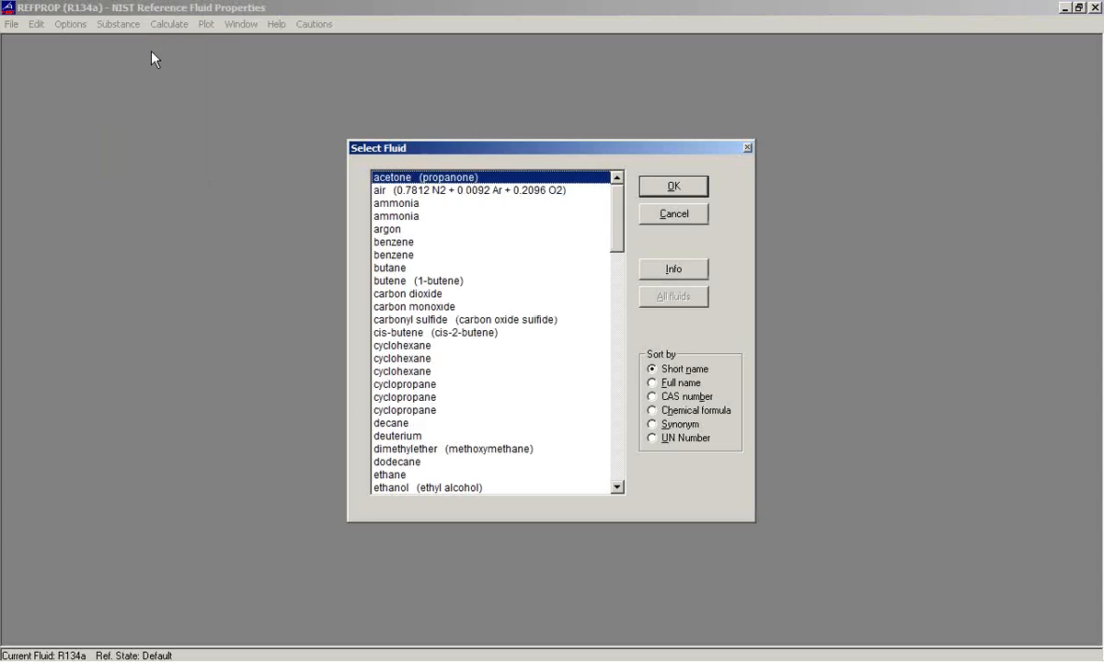
left_click(395, 217)
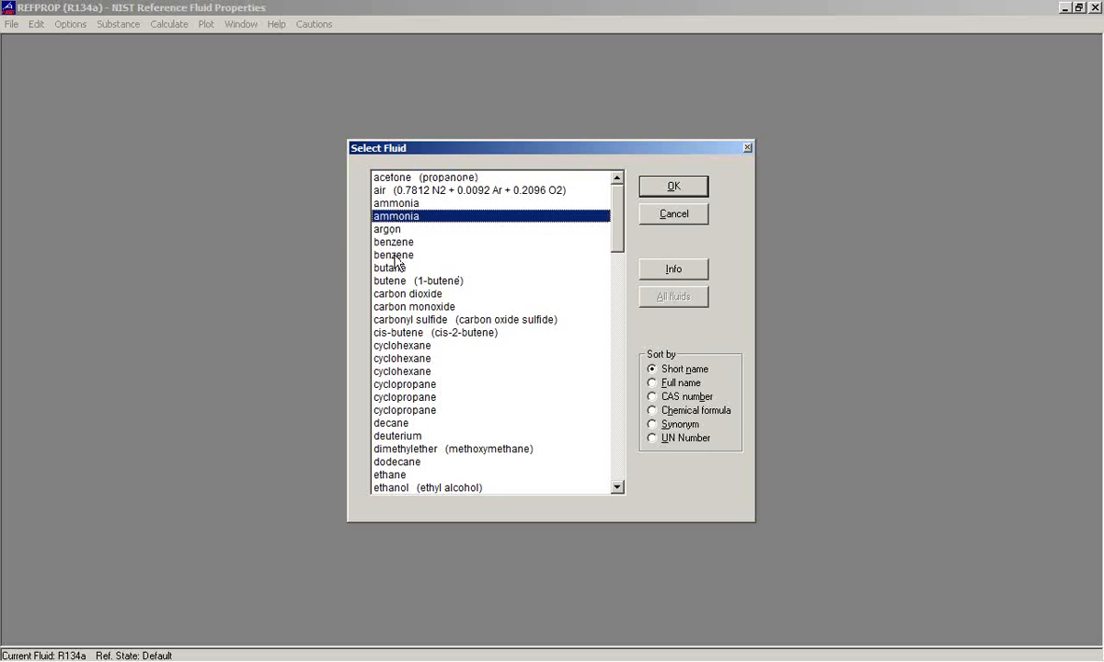
left_click(398, 255)
left_click(671, 186)
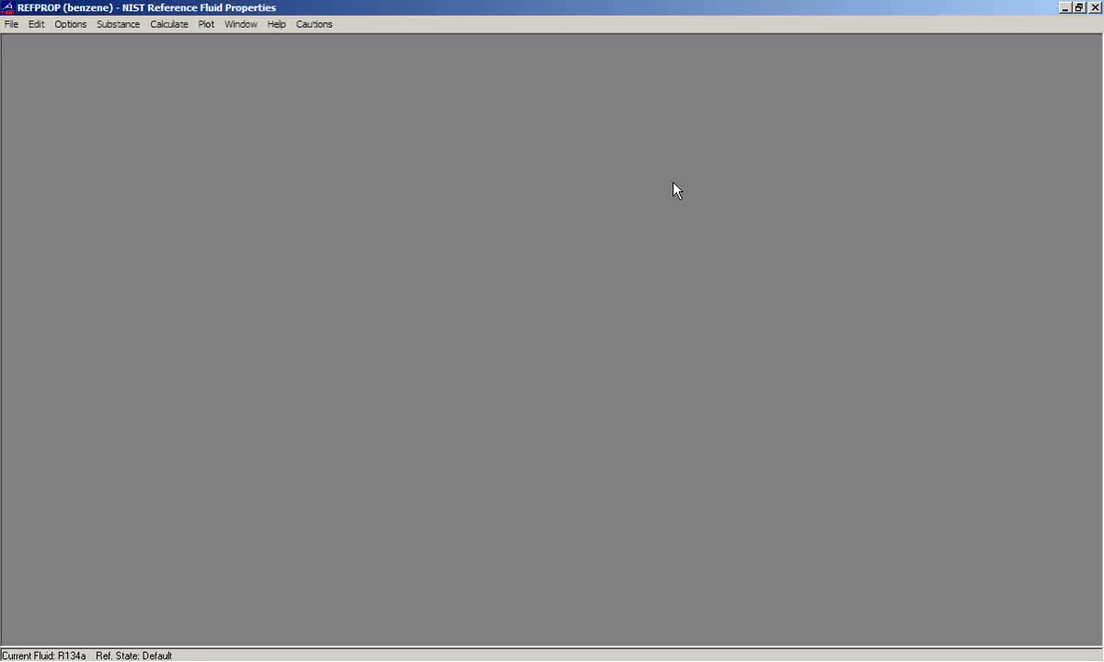
- Create a specified state points table for benzene and calculate its properties at 75 °C and 1500 kPa
left_click(169, 26)
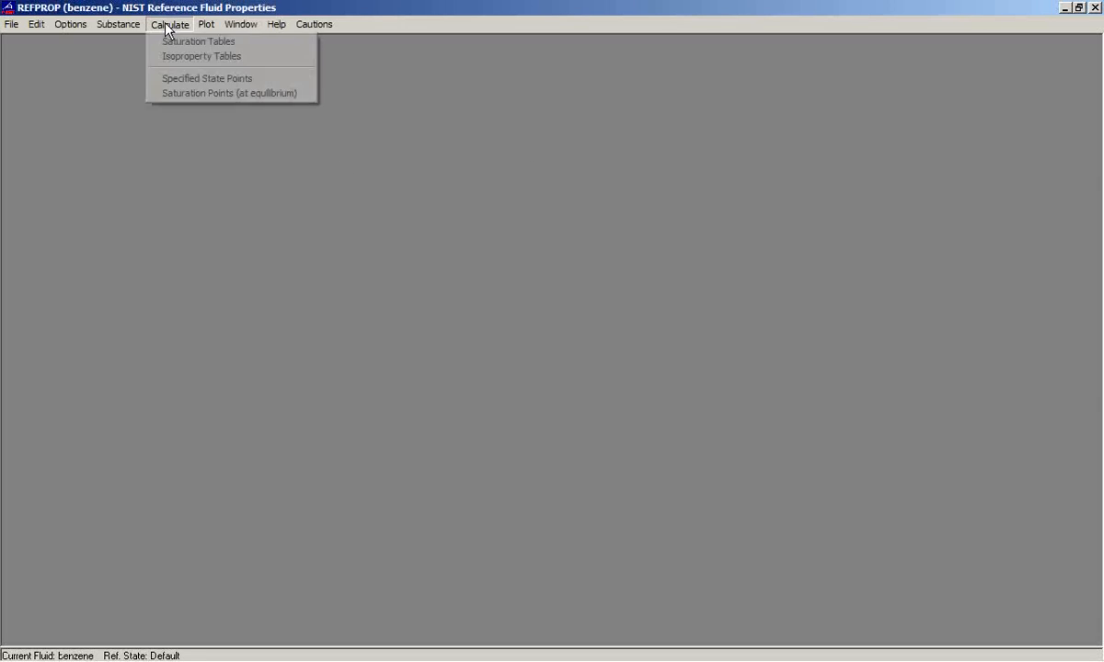
left_click(194, 85)
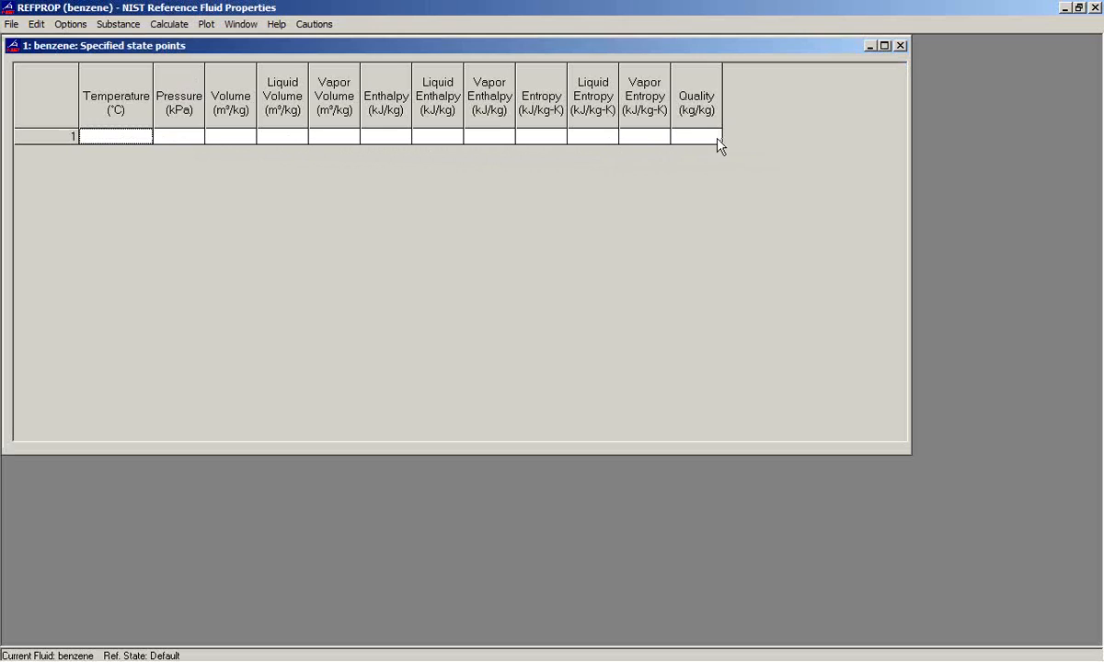
left_click(116, 141)
type("75")
key("Return")
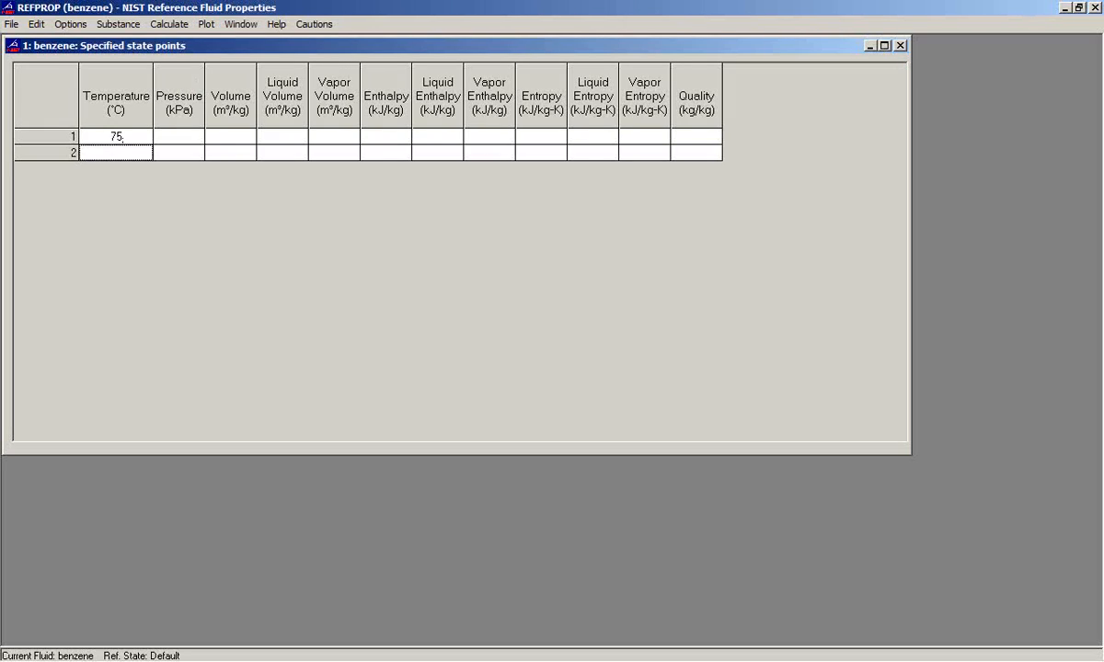
left_click(181, 137)
type("1500")
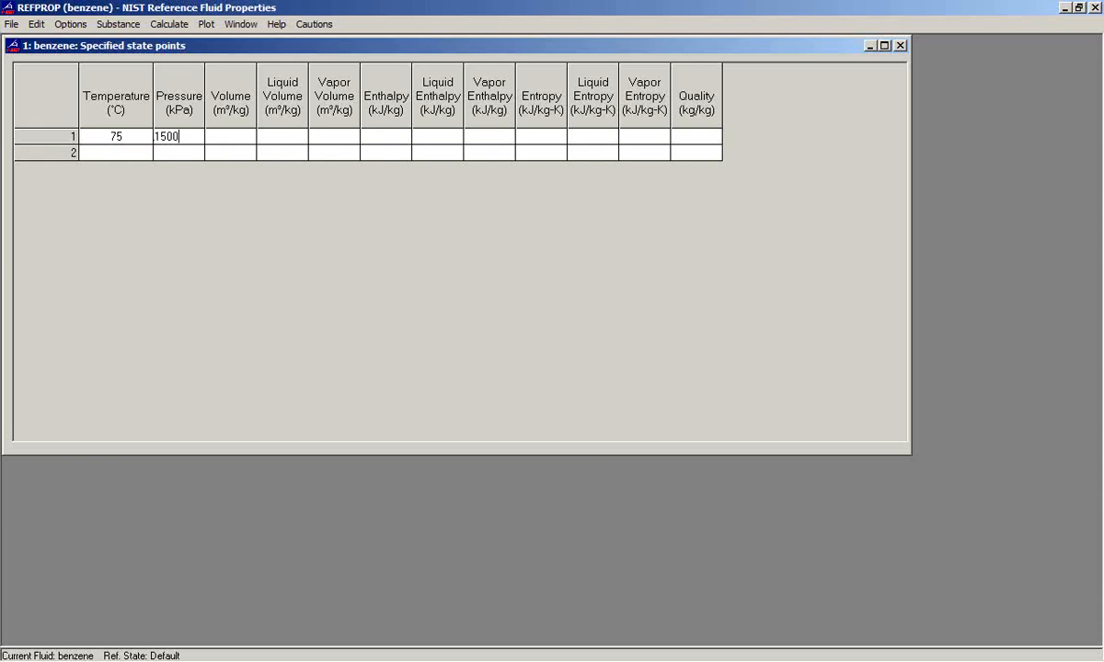
key("Return")
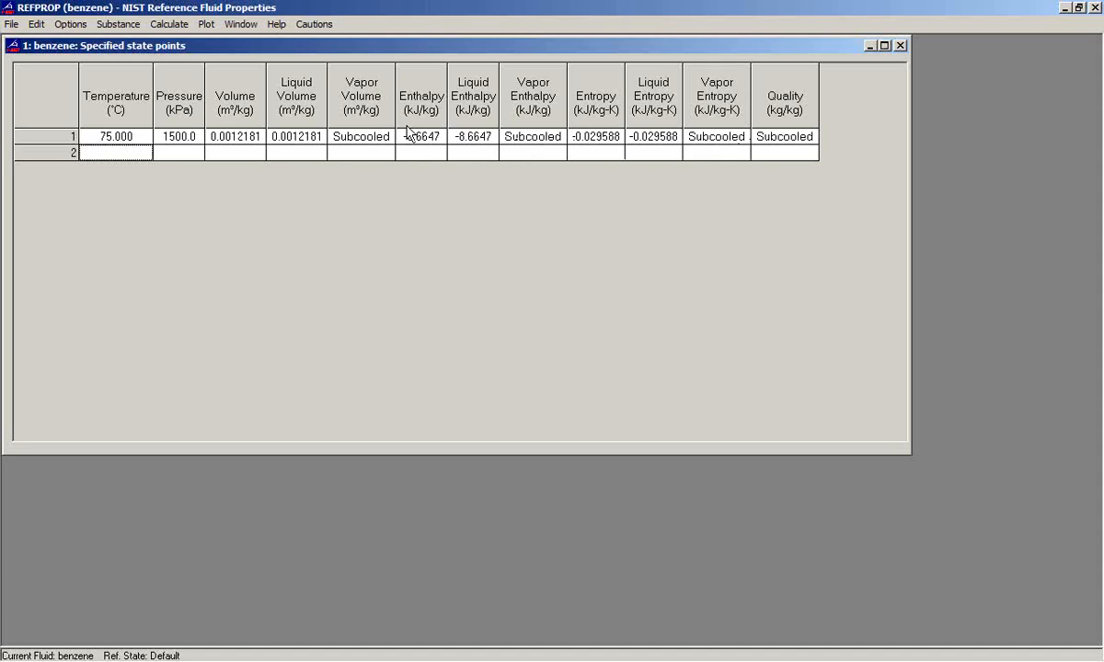
- Plot the temperature versus entropy diagram for benzene with the default pressure lines and axis ranges
left_click(206, 26)
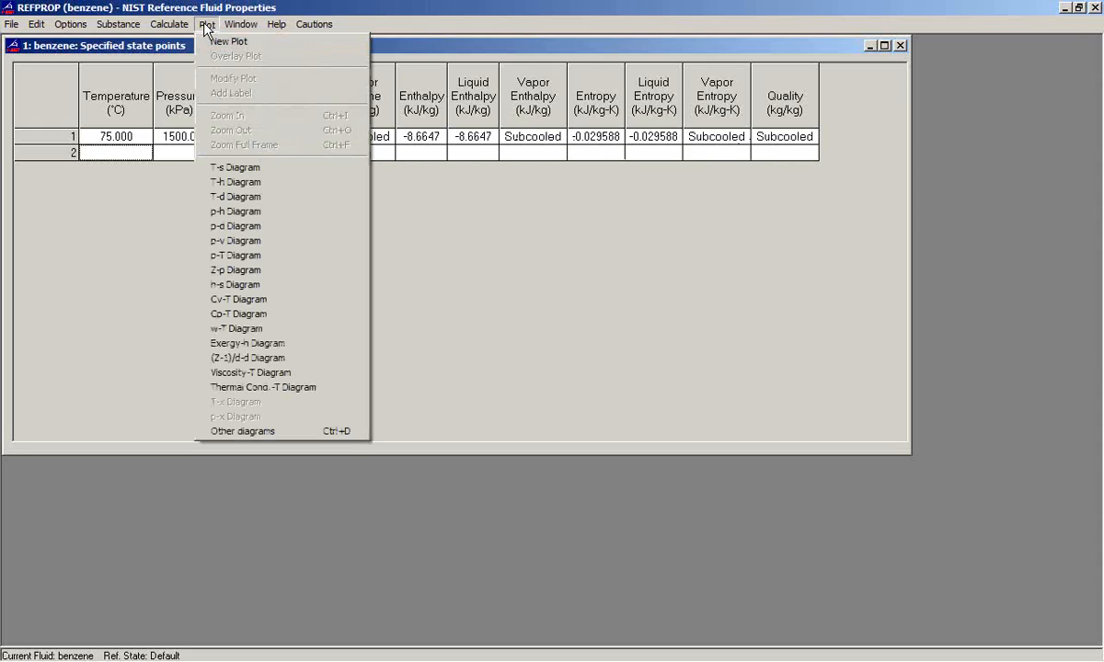
left_click(235, 169)
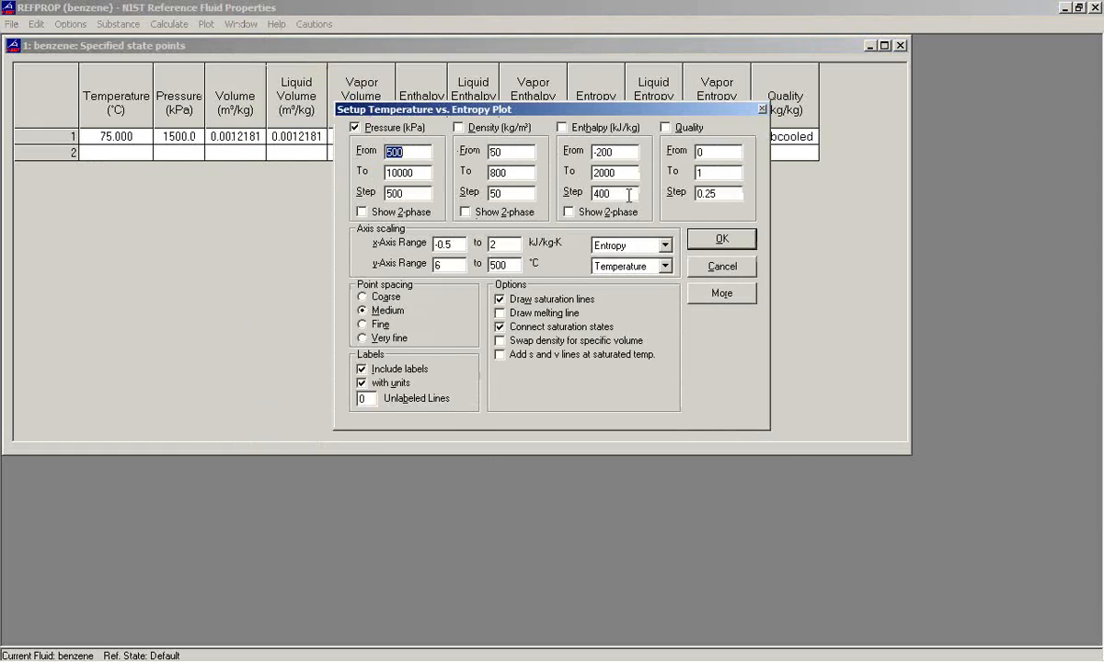
left_click(721, 241)
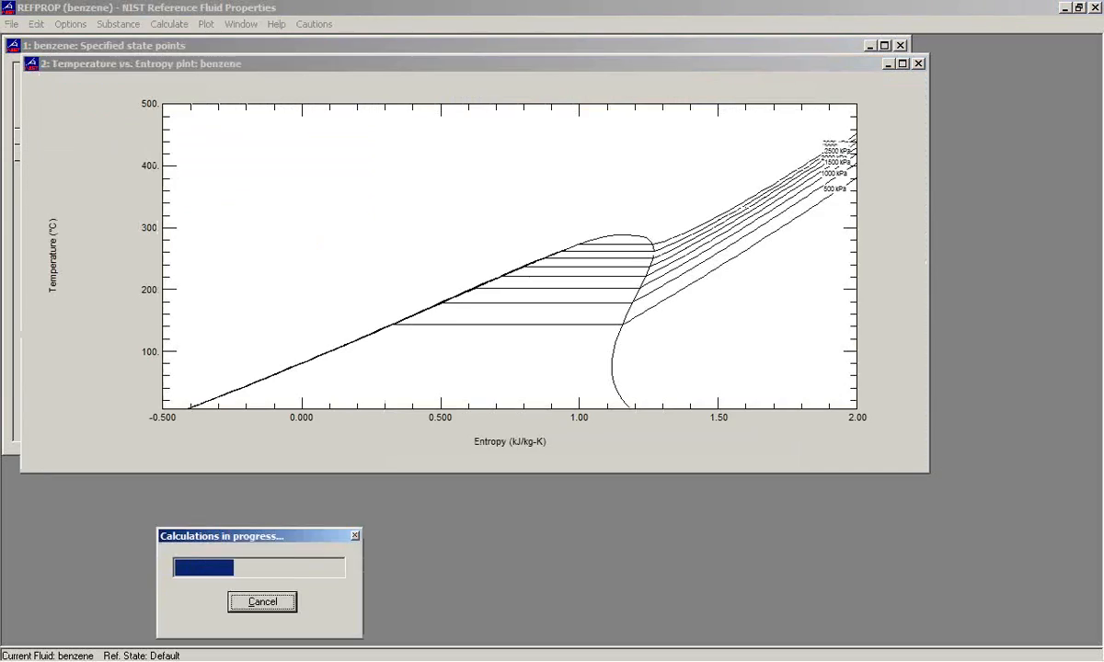